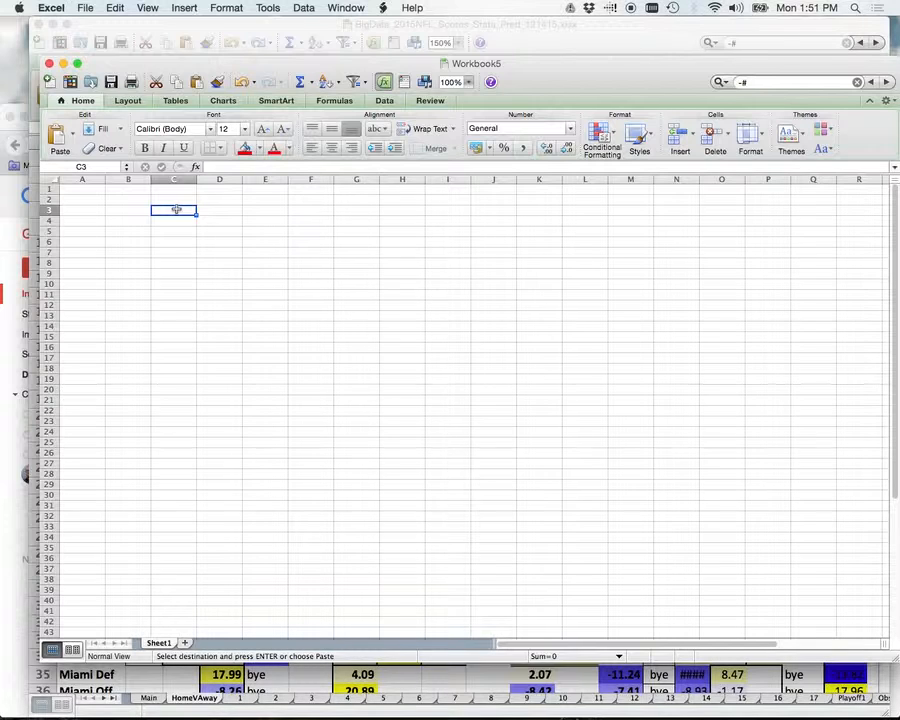
Paste the copied Den Def and Den Off rows into the blank workbook starting at cell C3
key("super+v")
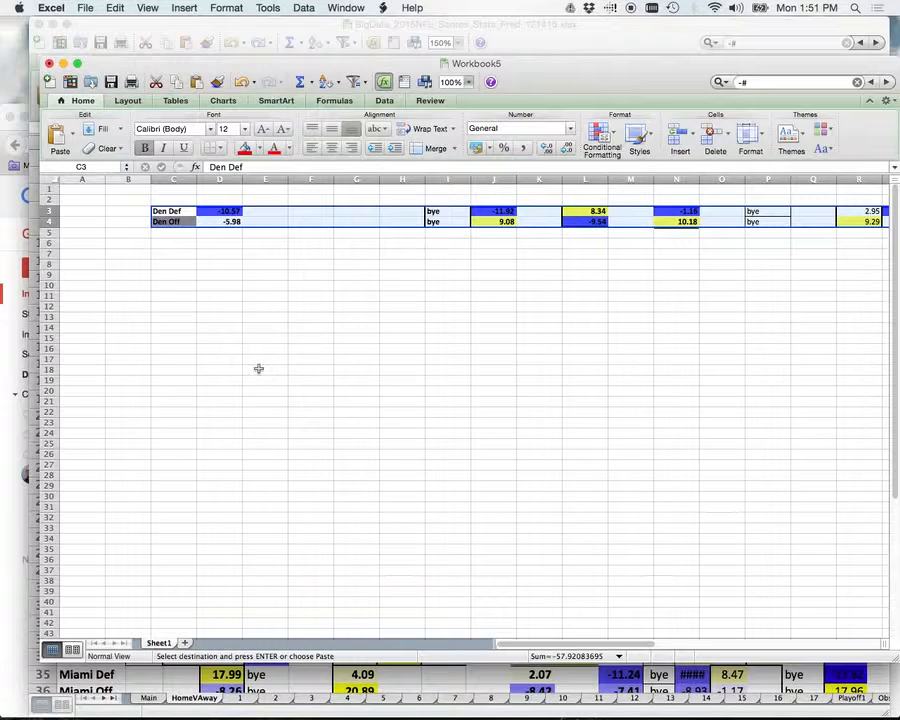
scroll(258, 369, "right", 15)
scroll(258, 369, "left", 8)
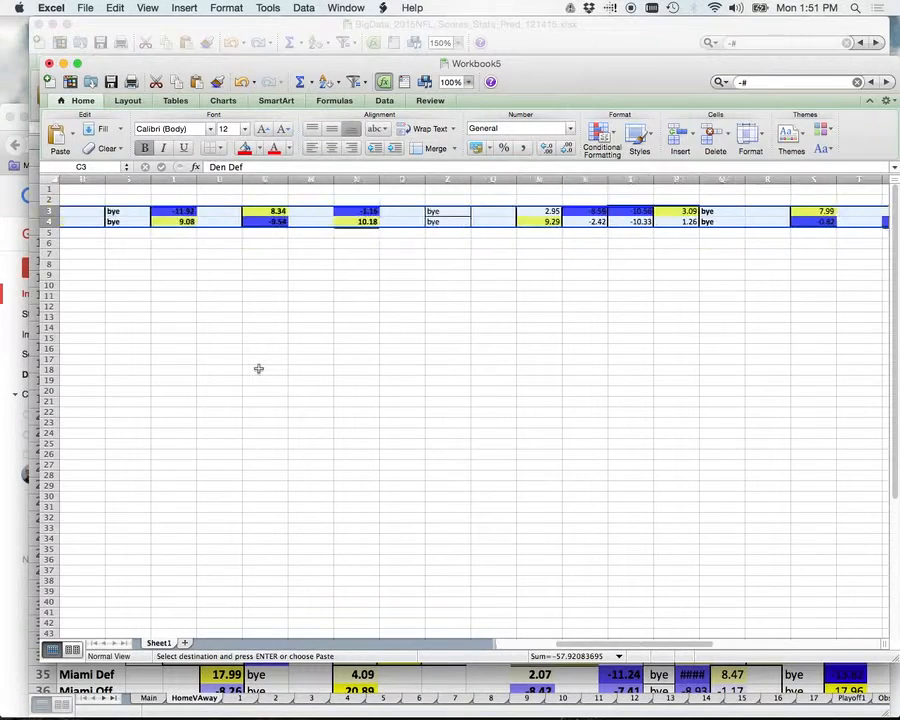
scroll(258, 369, "left", 7)
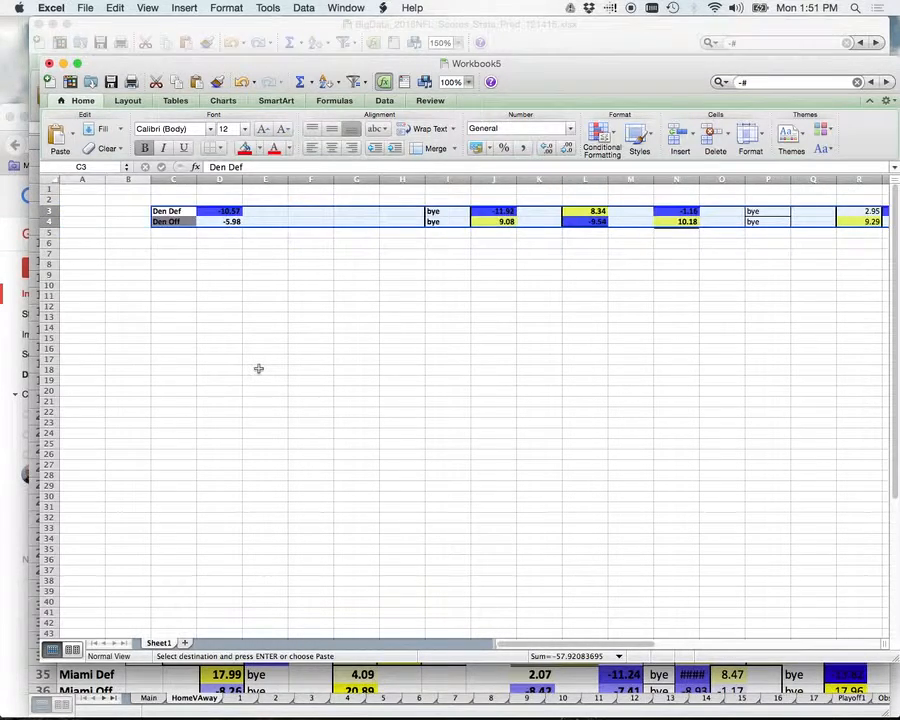
Narrow columns C through AB together to a width of 5.00
left_click(176, 181)
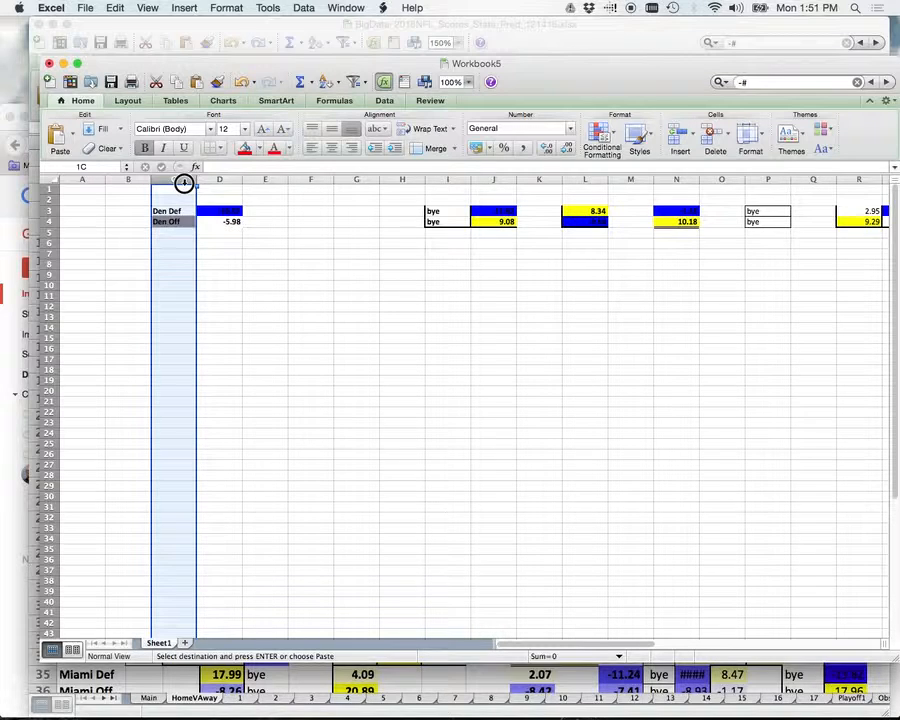
left_click_drag(184, 183, 696, 195)
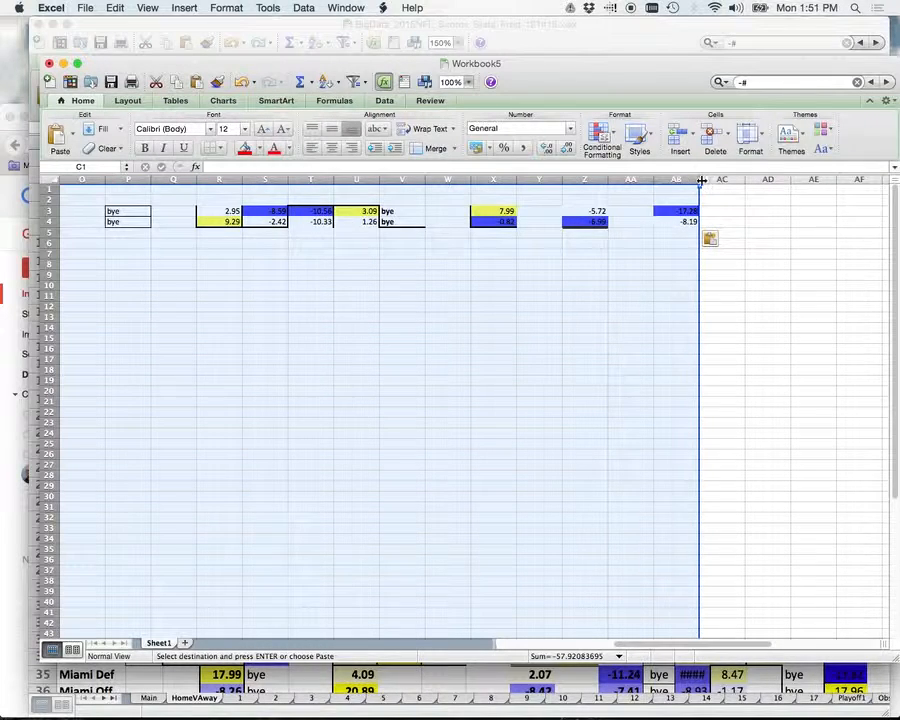
left_click_drag(701, 180, 681, 181)
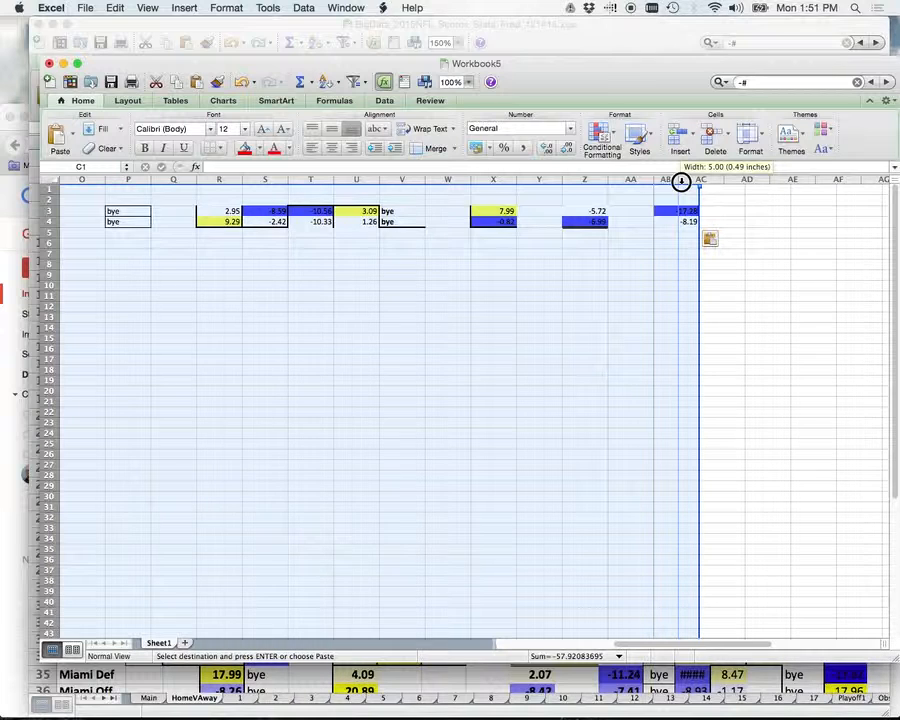
left_click_drag(681, 181, 681, 181)
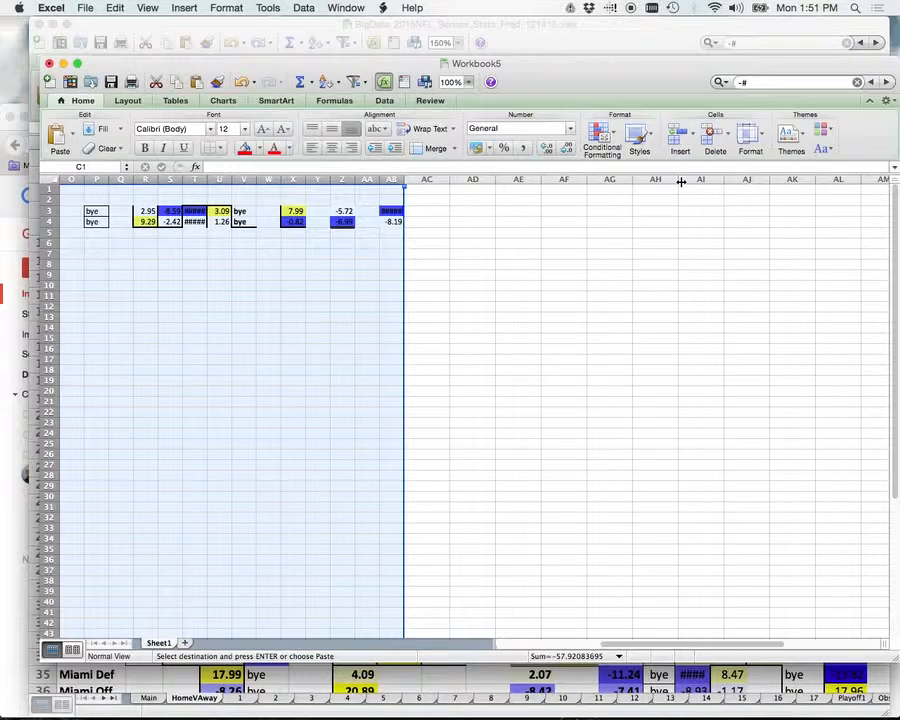
scroll(528, 387, "left", 10)
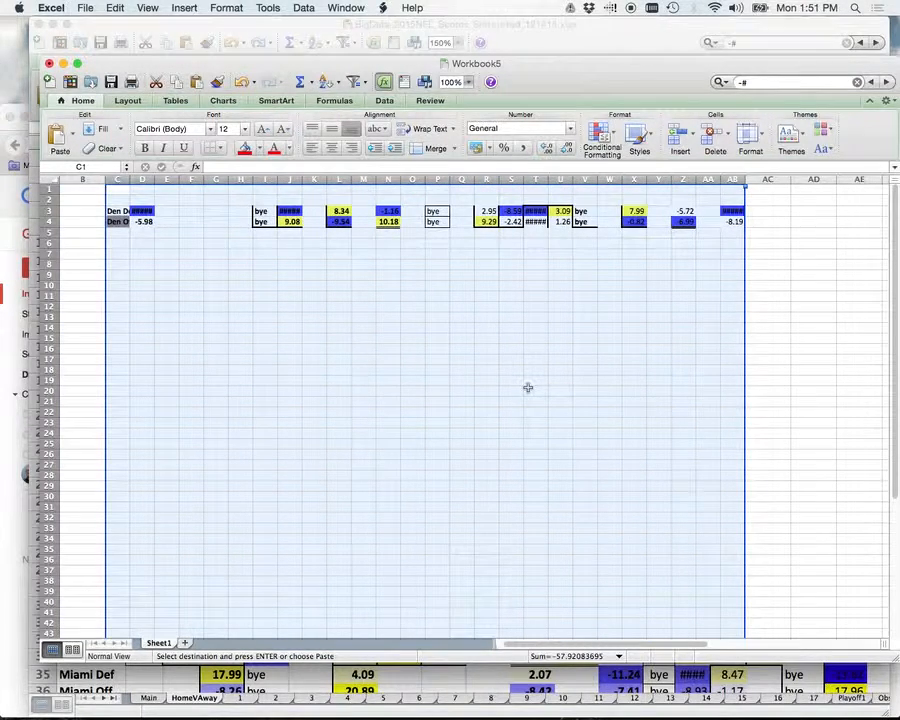
left_click(528, 387)
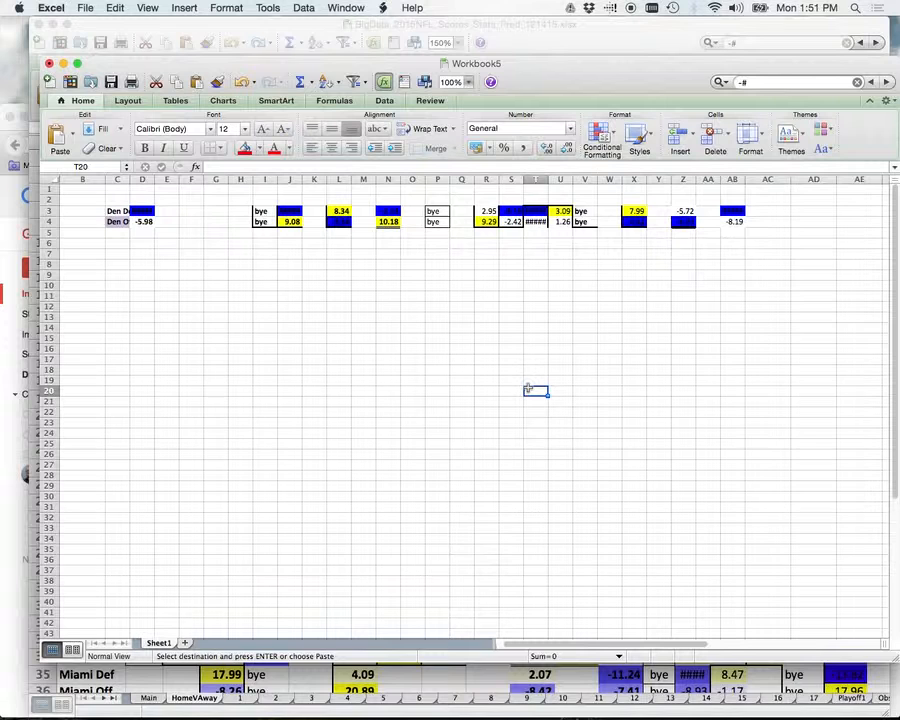
View the Denver rows on the HomeVAway sheet of the NFL stats workbook, and return to the new workbook
left_click(420, 685)
scroll(420, 685, "up", 2)
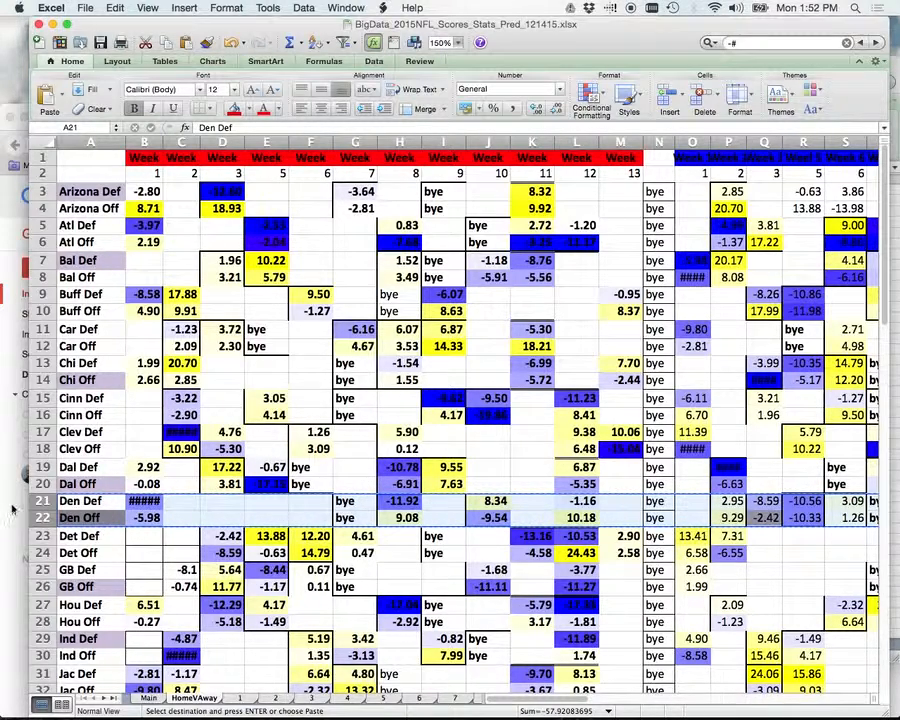
mouse_move(496, 711)
key("ctrl+Up")
left_click(870, 418)
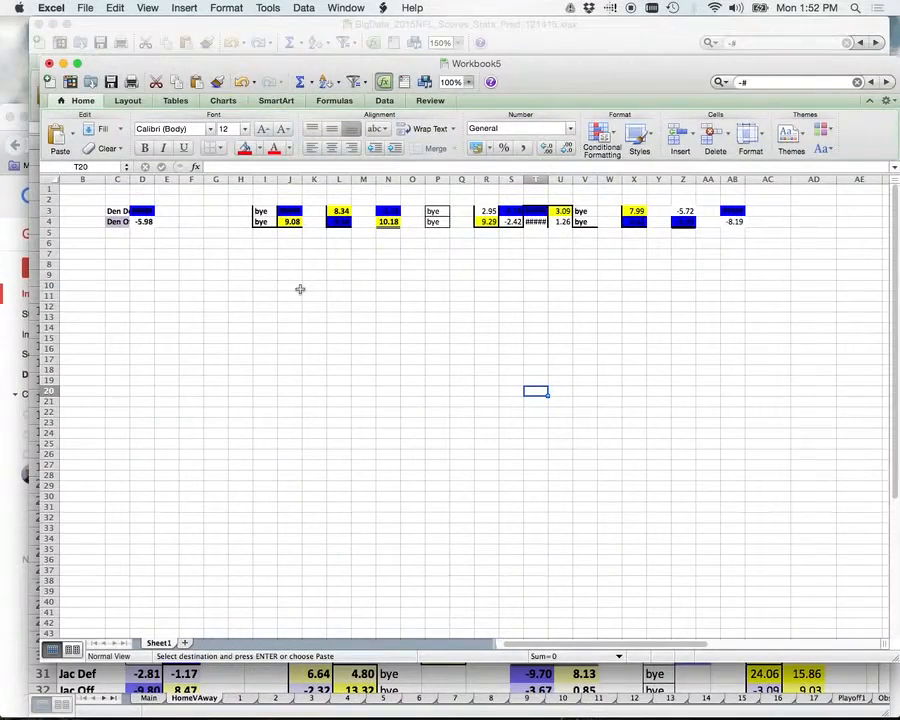
key("ctrl+Up")
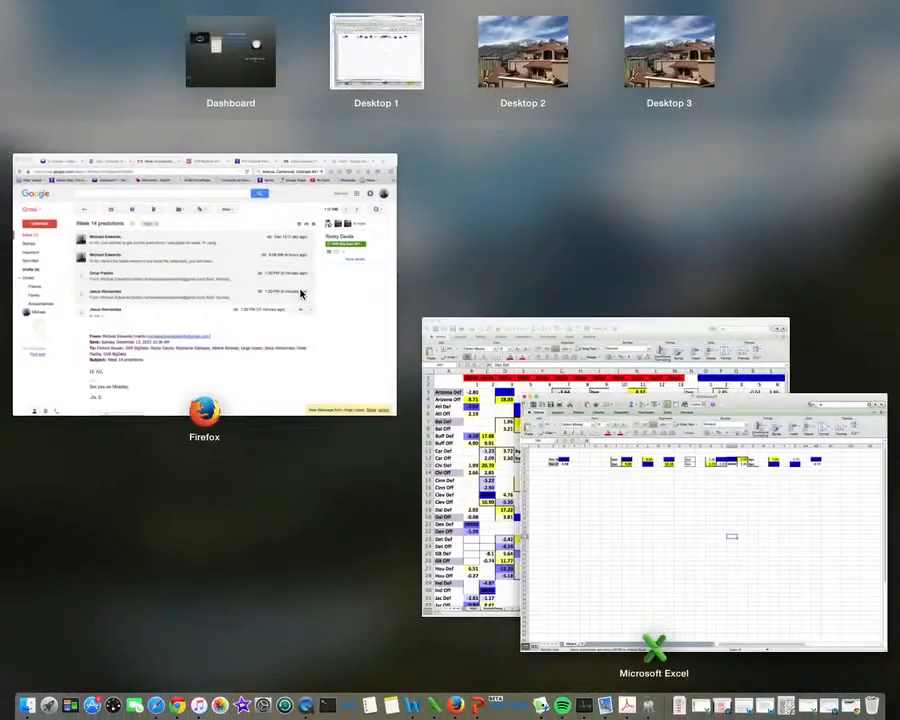
key("ctrl+Up")
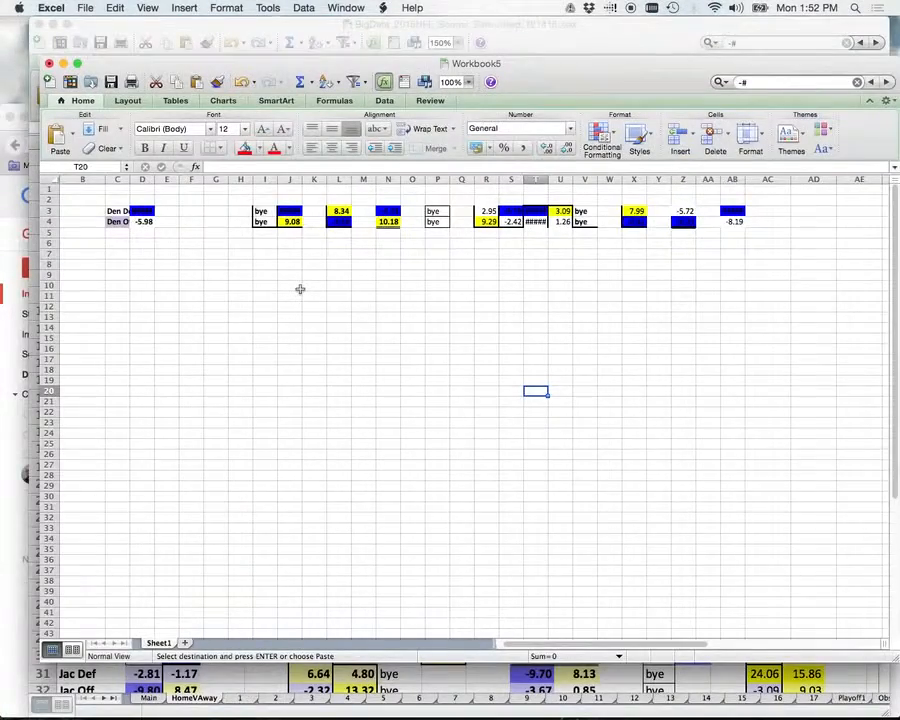
key("ctrl+Up")
key("ctrl+Up")
left_click(297, 285)
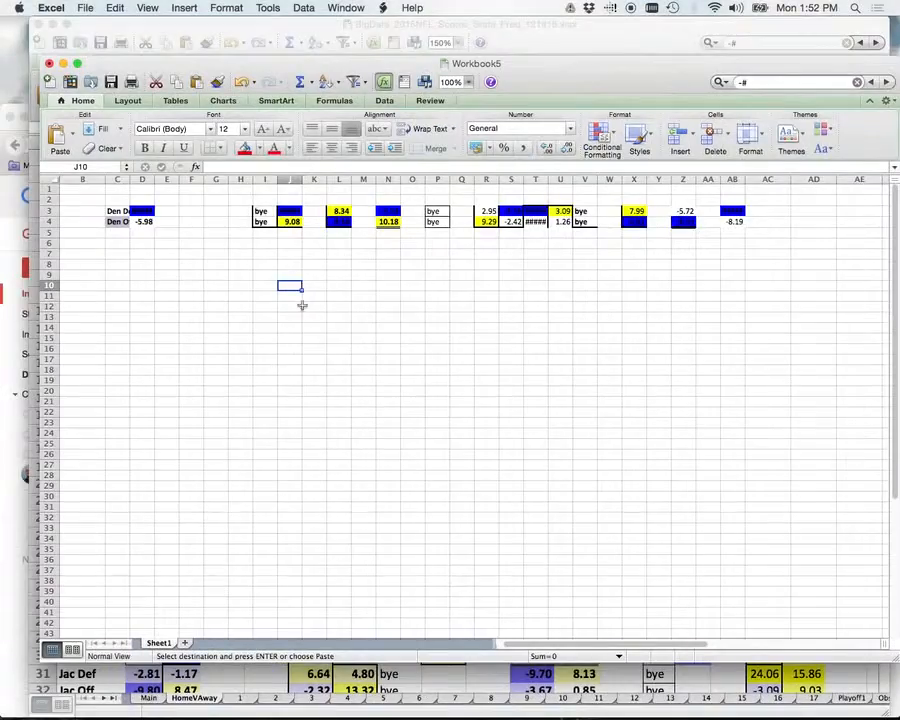
left_click(301, 327)
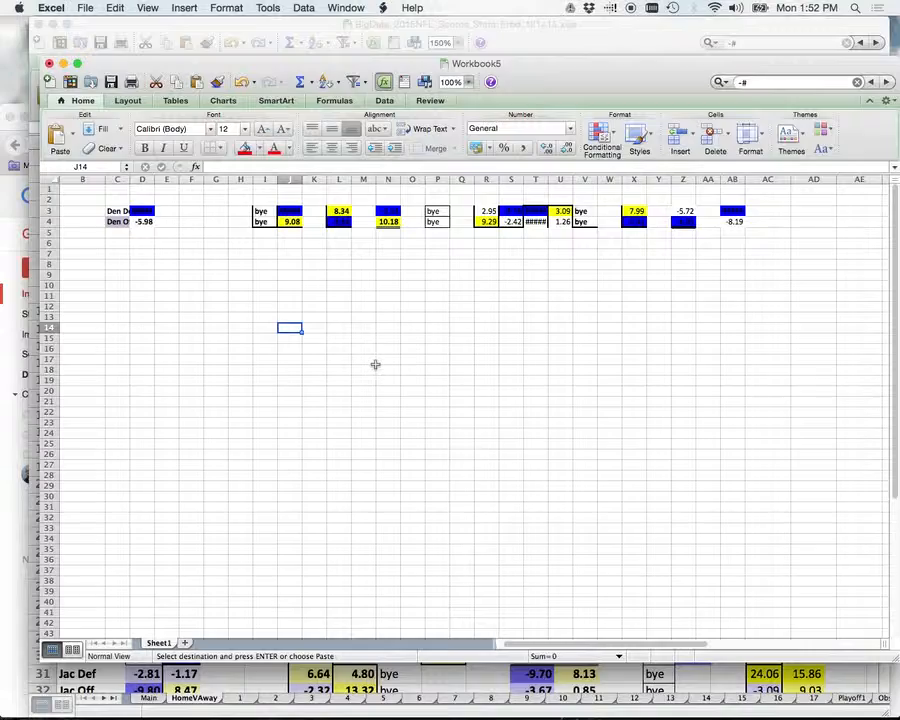
key("ctrl+Up")
key("ctrl+Up")
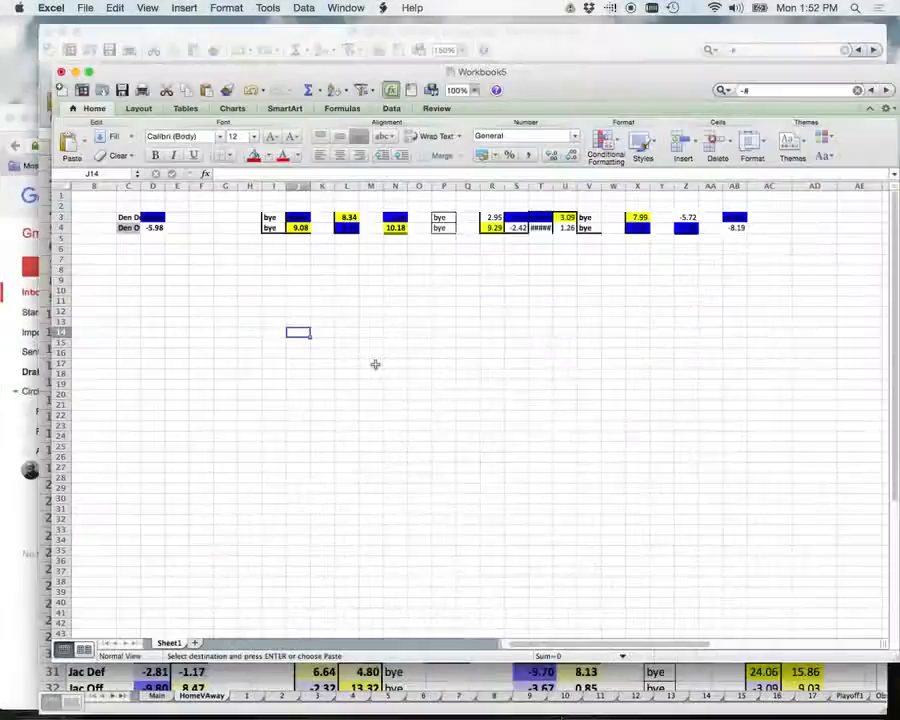
key("ctrl+Up")
key("ctrl+Up")
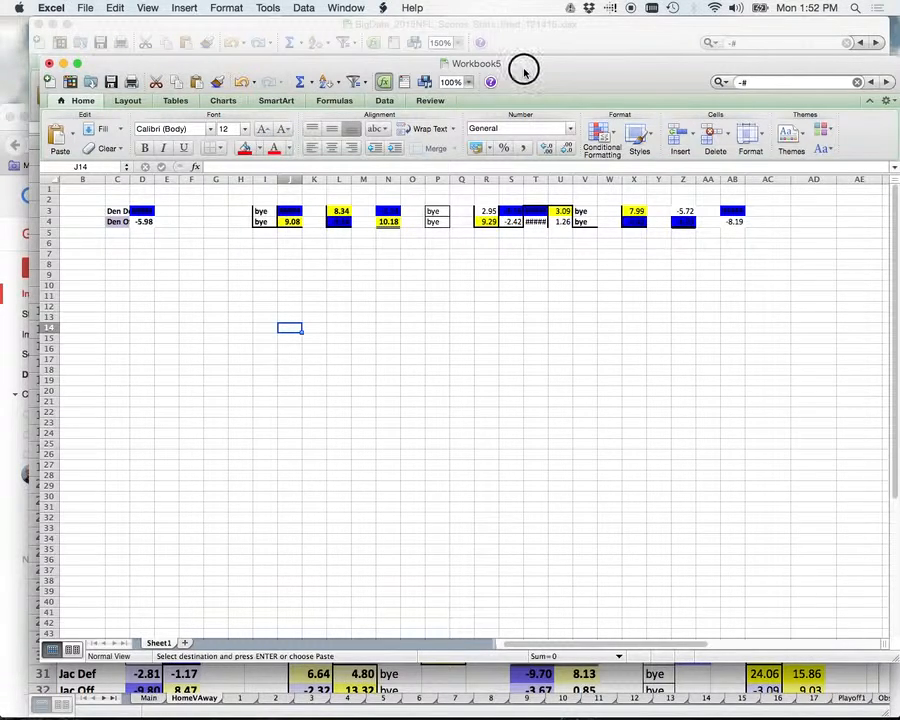
Move the second block of Denver values from Q3:AB4 to D5:O6, directly under the first block
left_click_drag(523, 68, 510, 66)
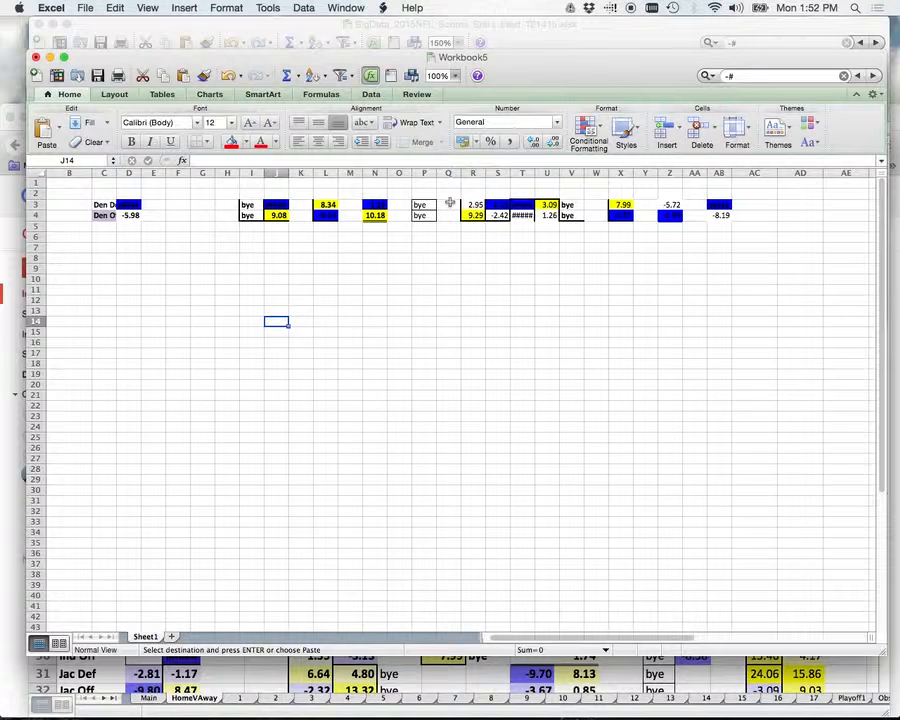
left_click_drag(450, 203, 718, 216)
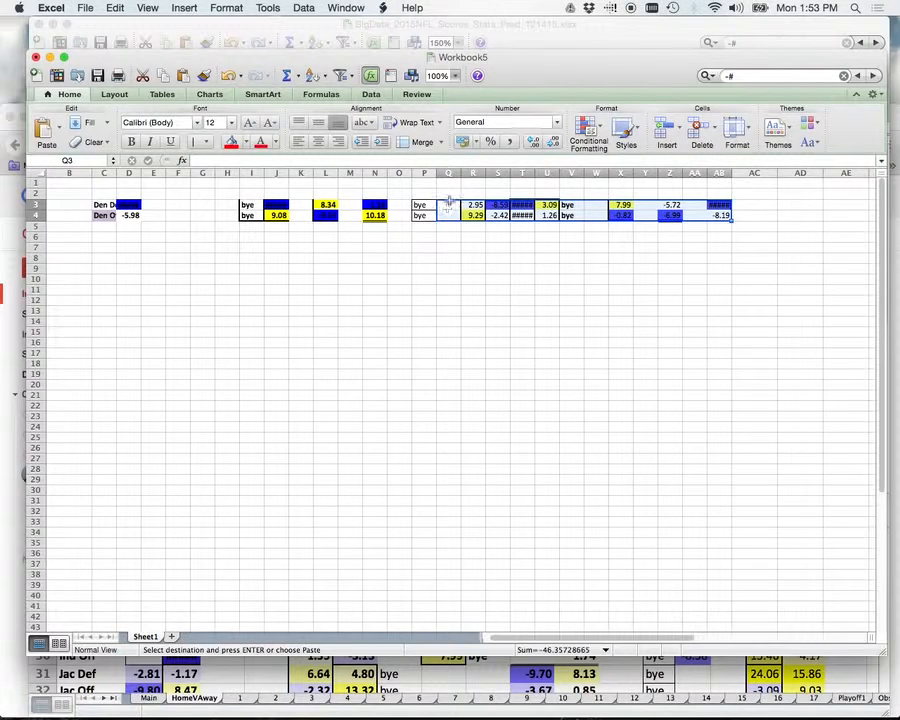
left_click_drag(449, 203, 714, 219)
left_click_drag(643, 221, 326, 238)
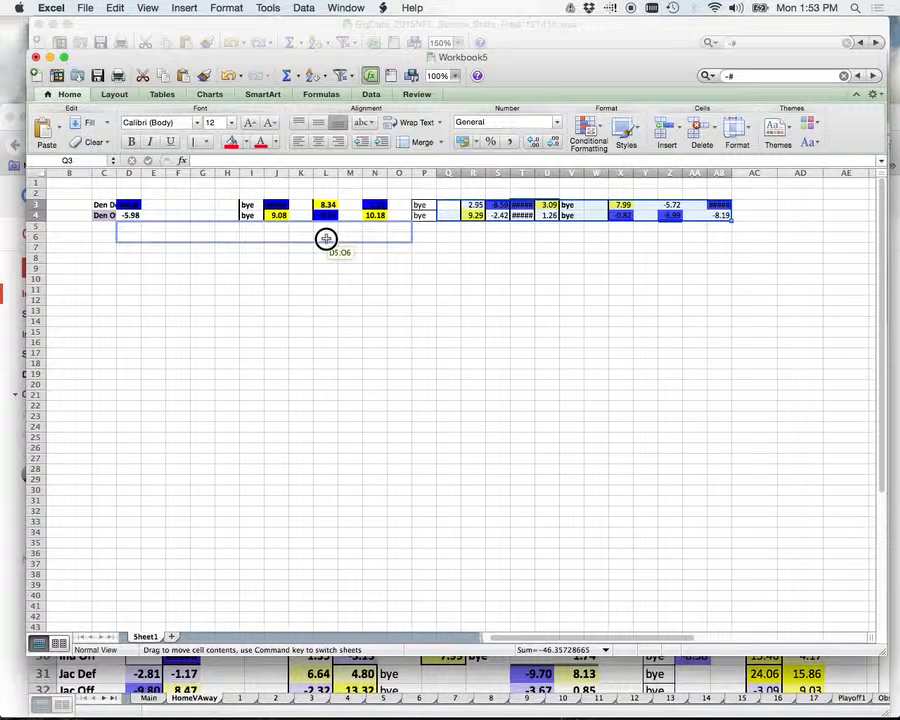
left_click_drag(326, 238, 326, 238)
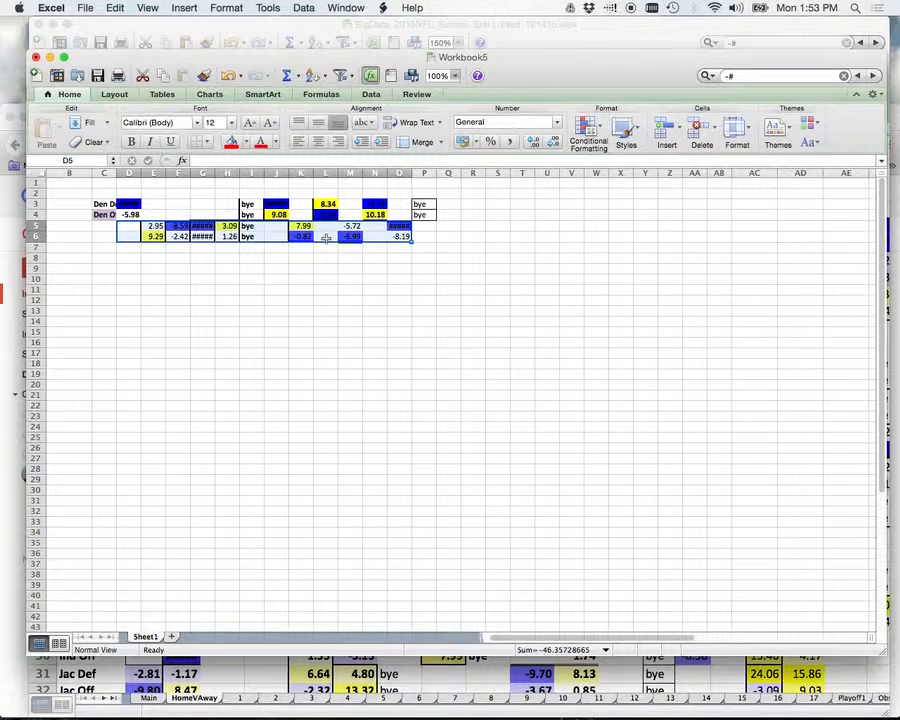
left_click(161, 333)
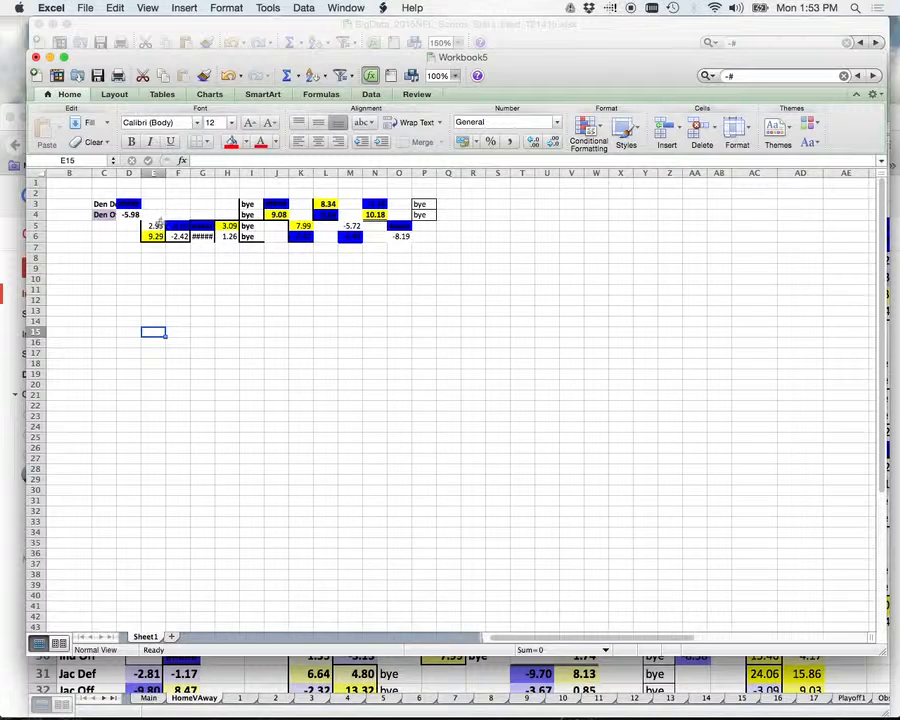
Move the values in E5:H6, K5:K6, M5:M6 and O5:O6 up into rows 3 and 4, and widen column G slightly
left_click_drag(157, 226, 201, 197)
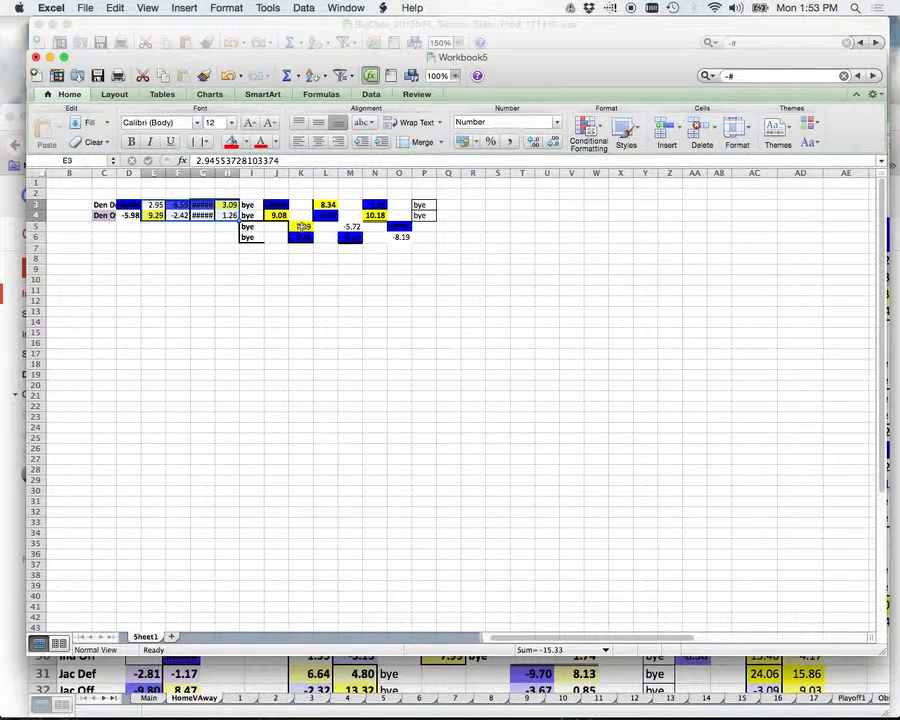
mouse_move(301, 229)
left_mouse_down()
mouse_move(301, 241)
mouse_move(302, 207)
left_mouse_up()
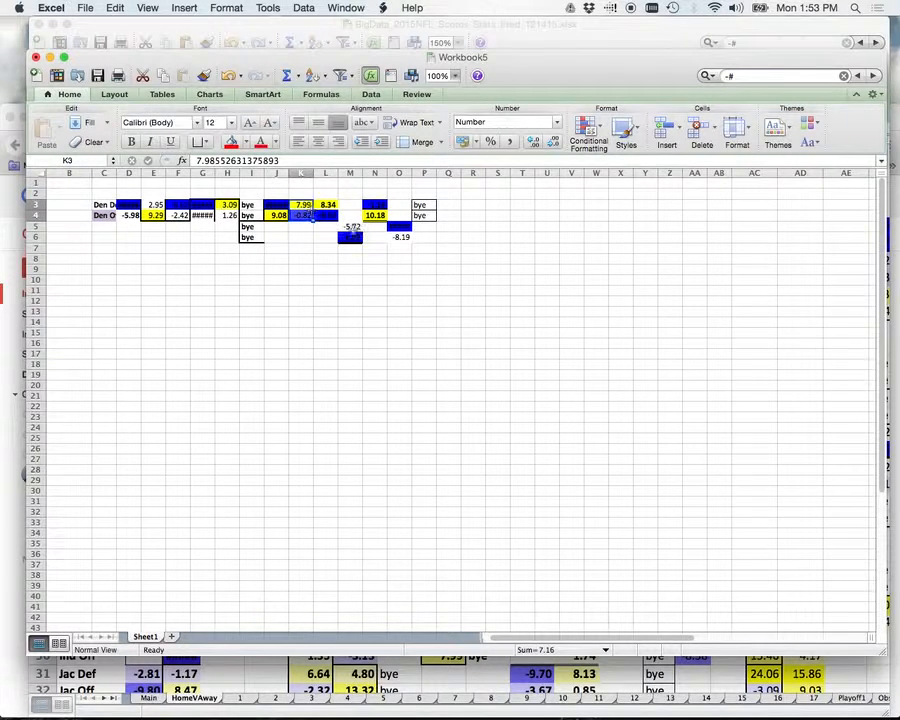
left_click_drag(350, 227, 352, 241)
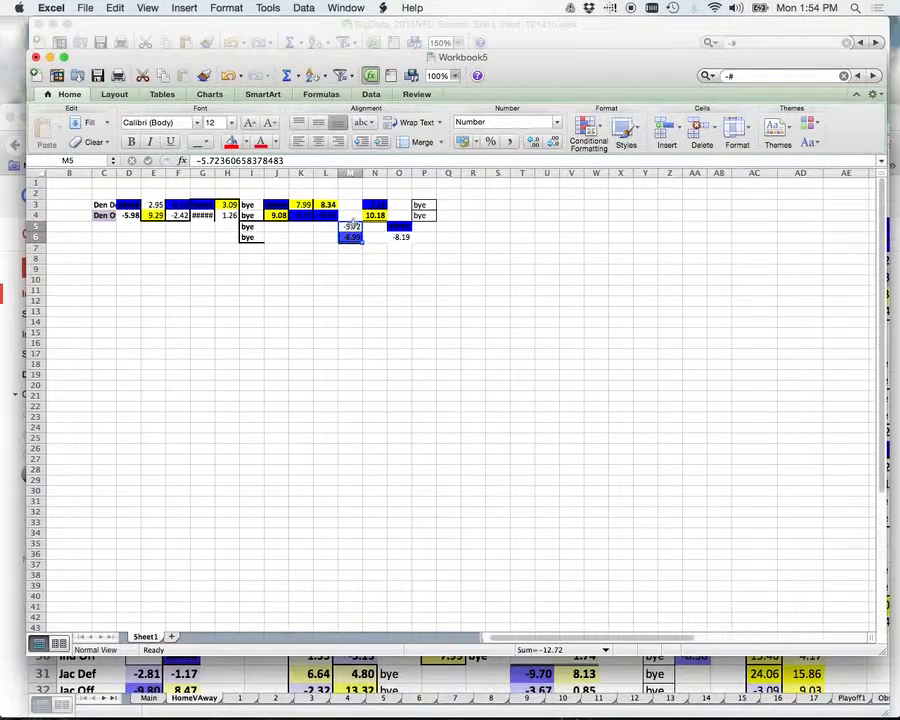
left_click_drag(351, 222, 401, 204)
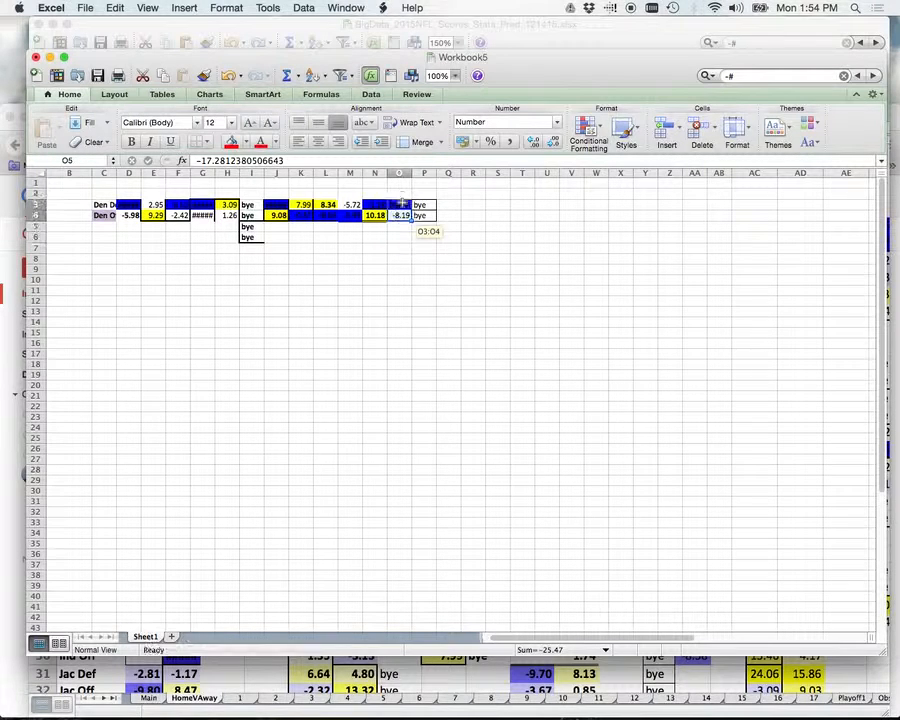
left_click(408, 324)
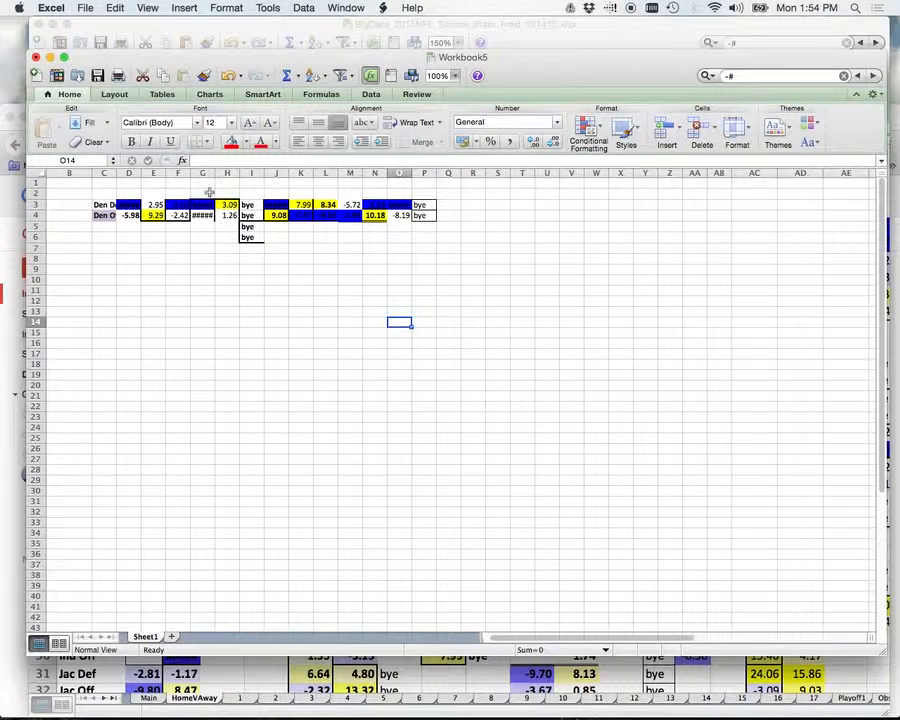
left_click_drag(214, 175, 220, 174)
left_click(232, 332)
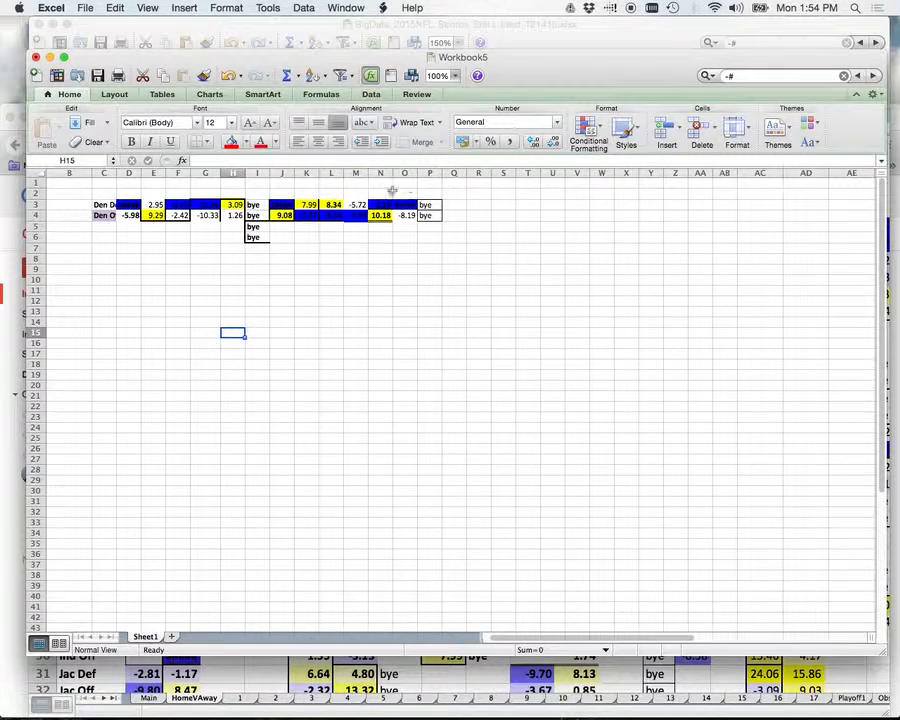
Copy the week numbers in B2:M2 of the HomeVAway sheet into the new workbook starting at cell D2
left_click(302, 674)
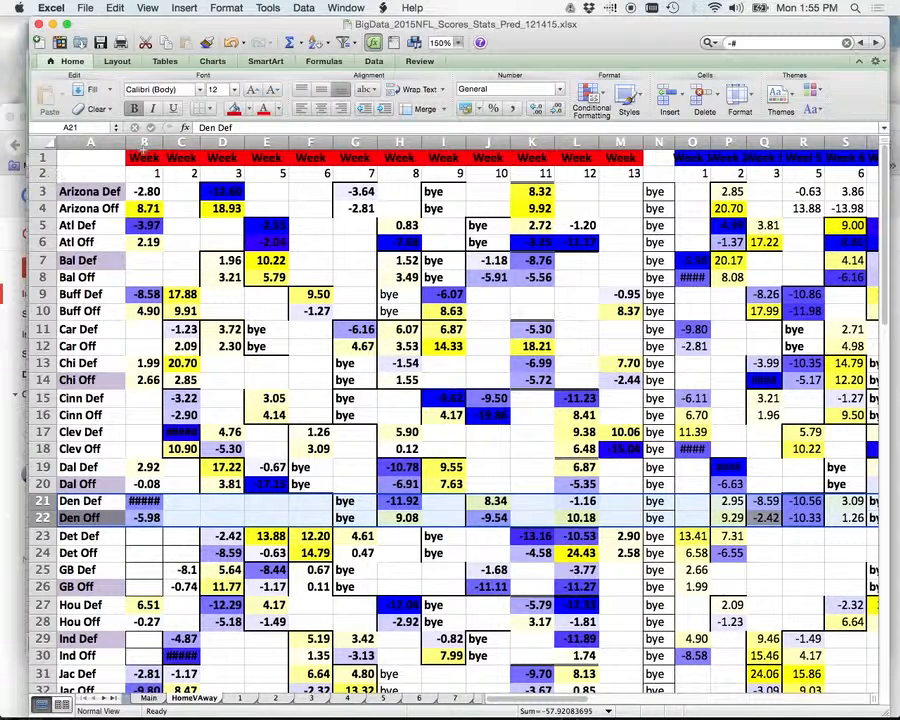
left_click(151, 174)
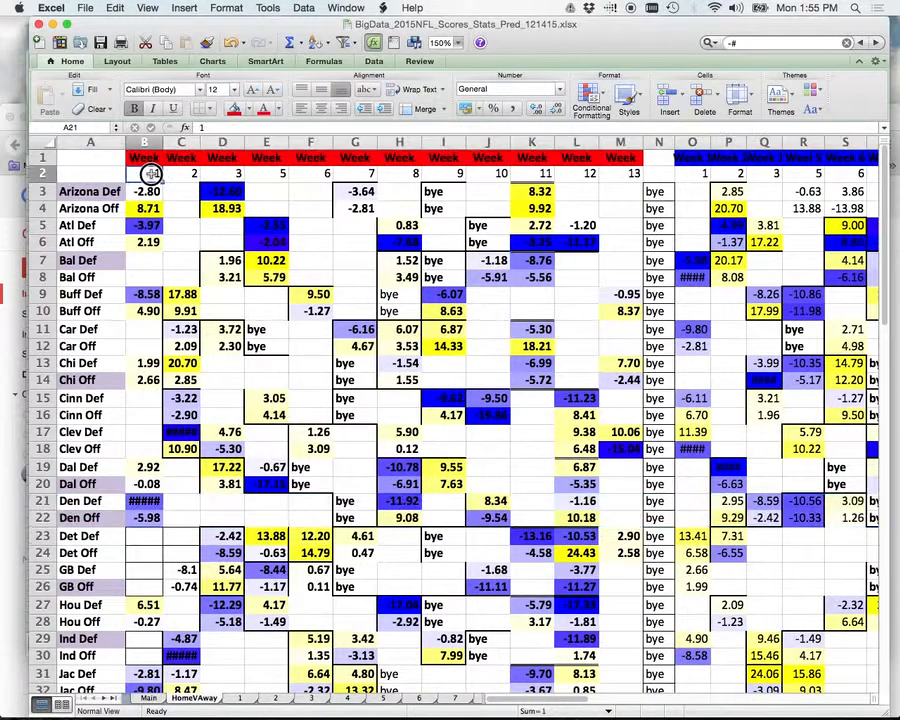
left_click_drag(151, 174, 637, 176)
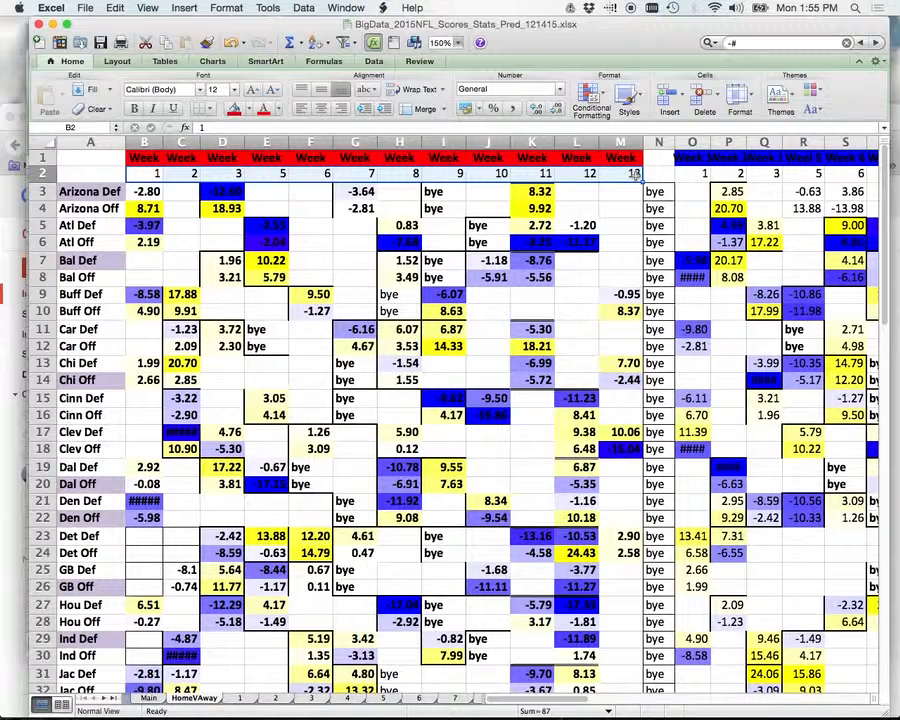
key("super+c")
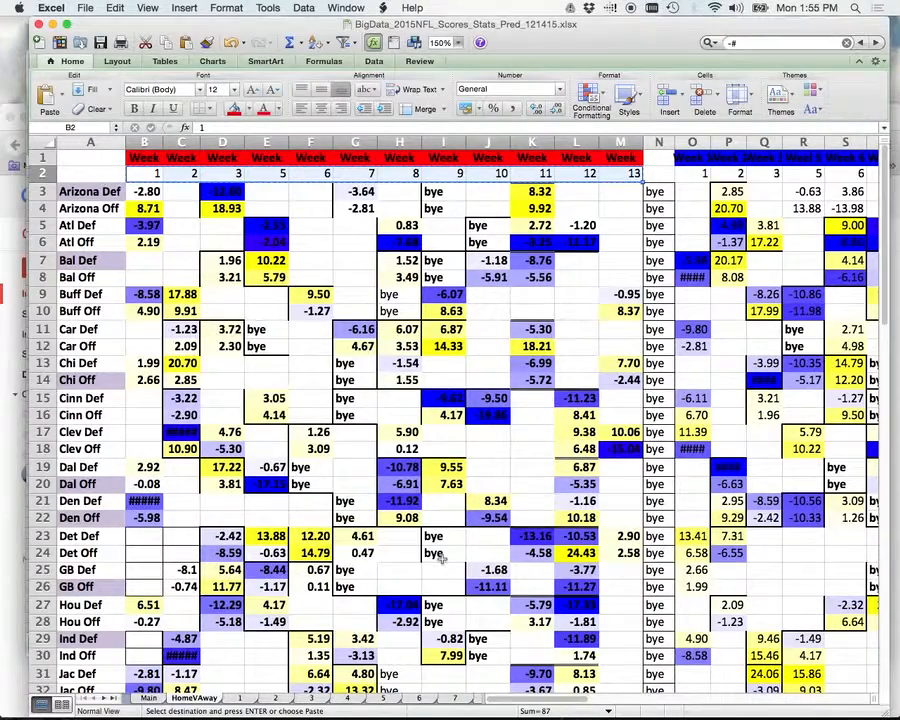
key("ctrl+Up")
left_click(472, 518)
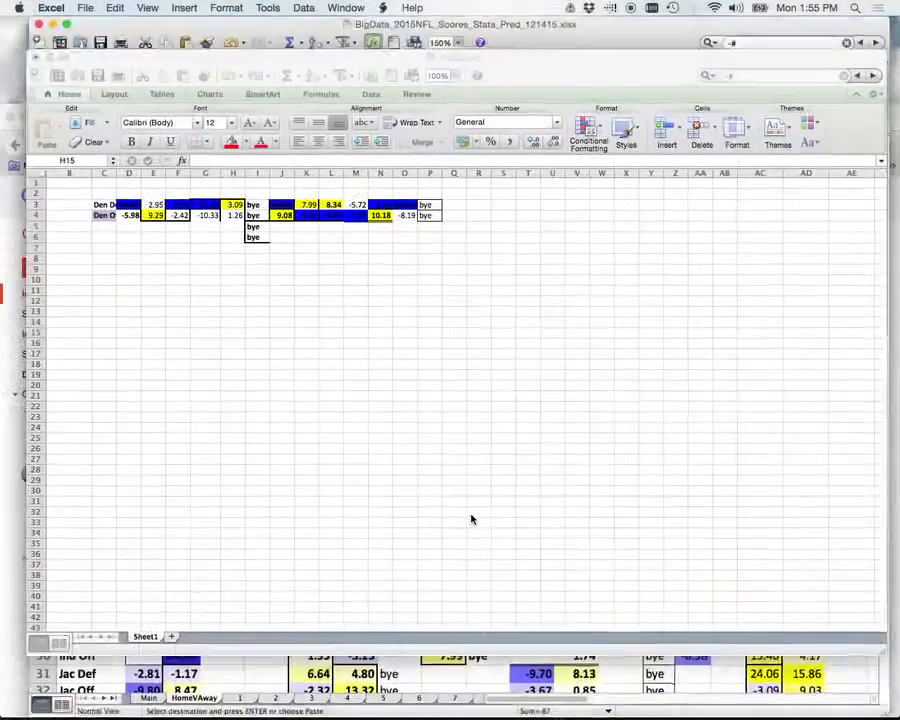
left_click(133, 194)
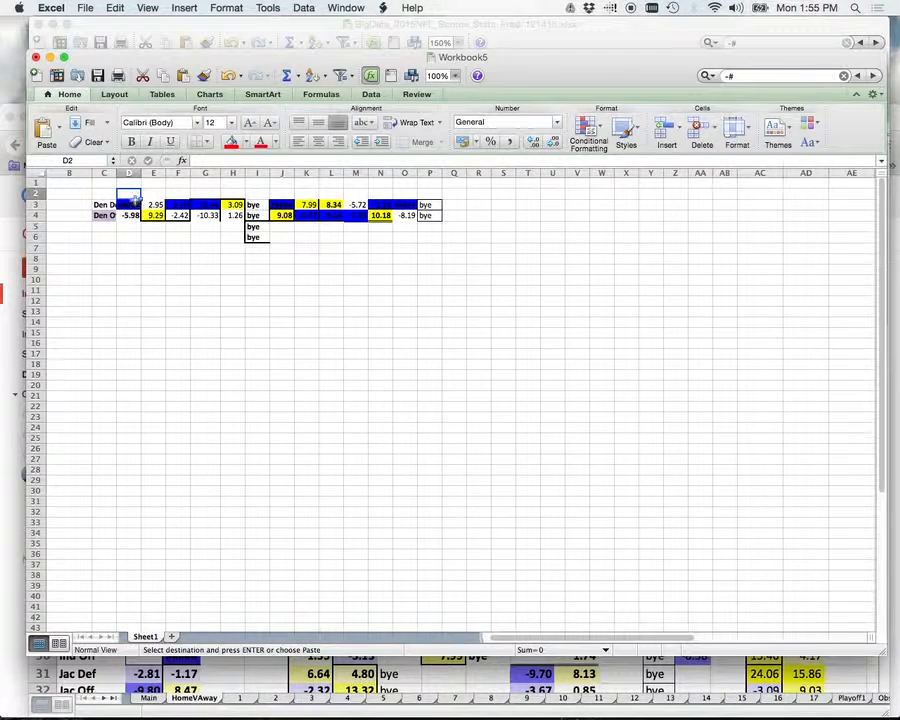
key("super+v")
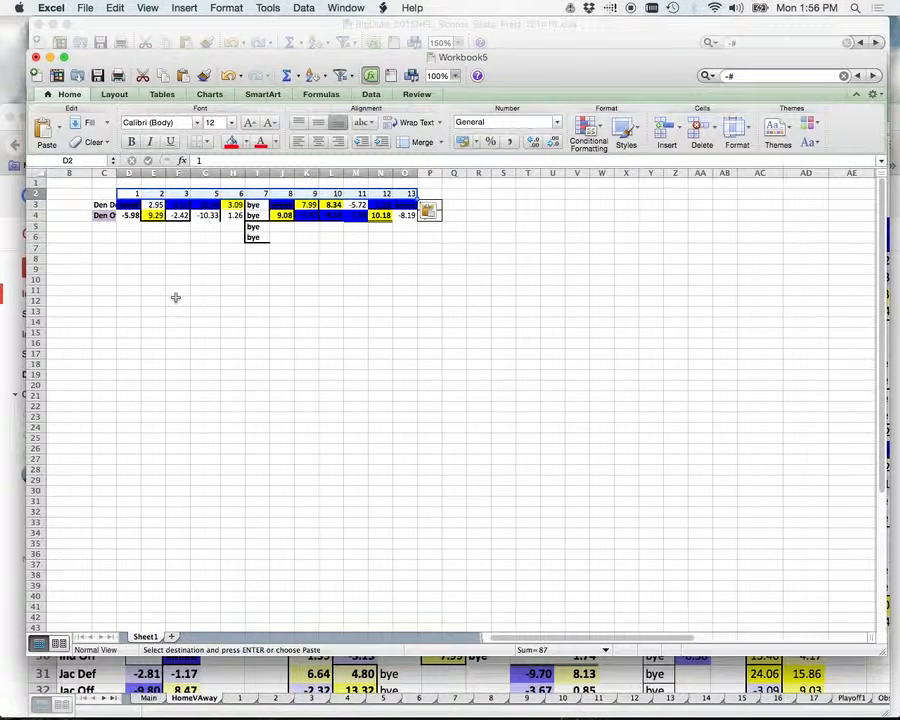
Enter week number 14 in cell P2, following the week 13 heading, and select the Den Def cell beneath it
left_click(662, 425)
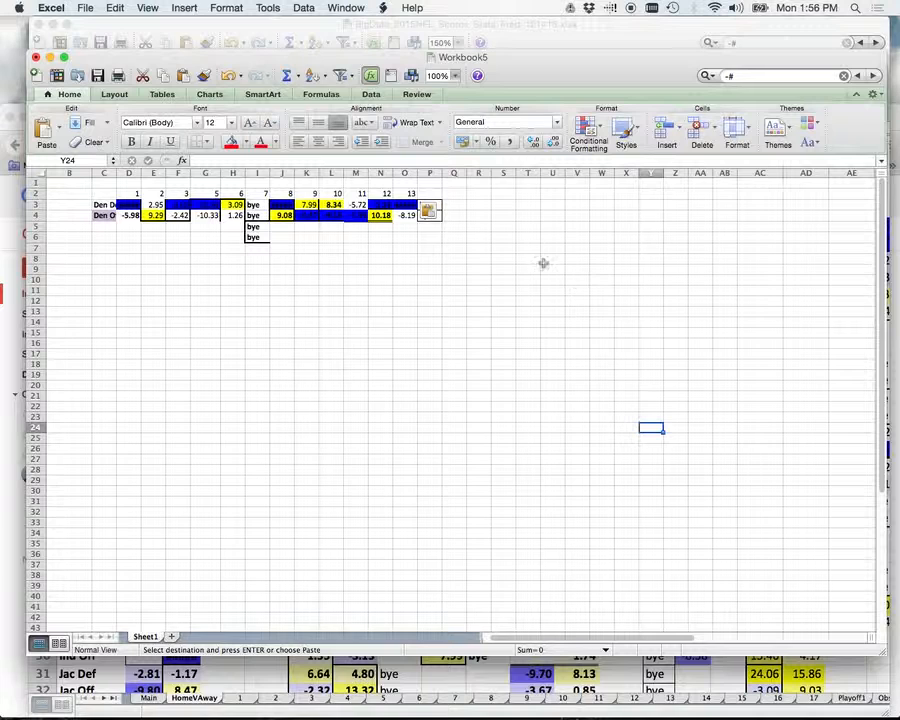
left_click(430, 193)
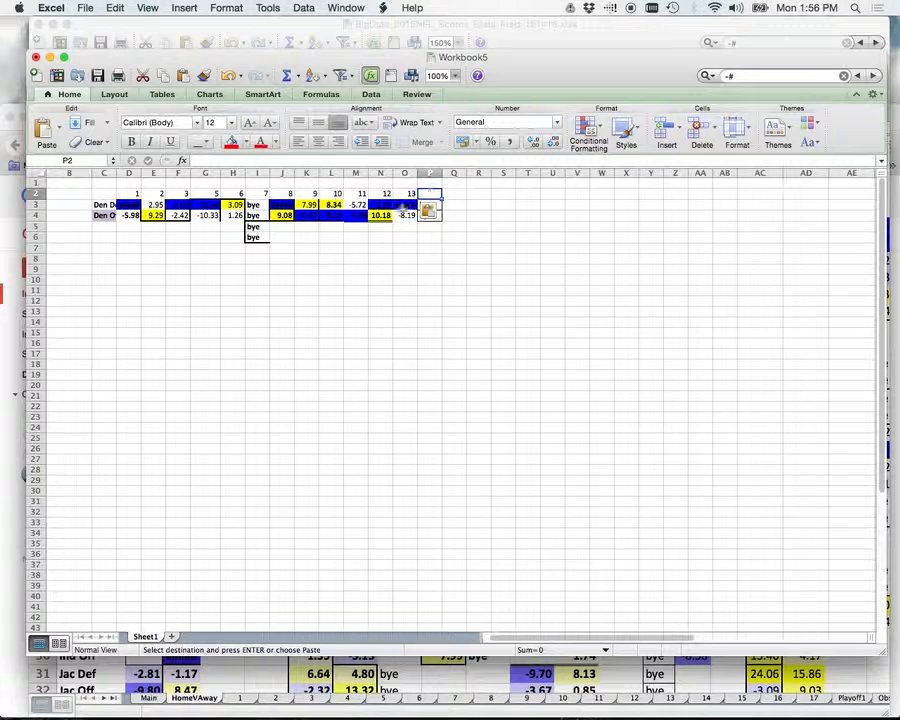
type("1")
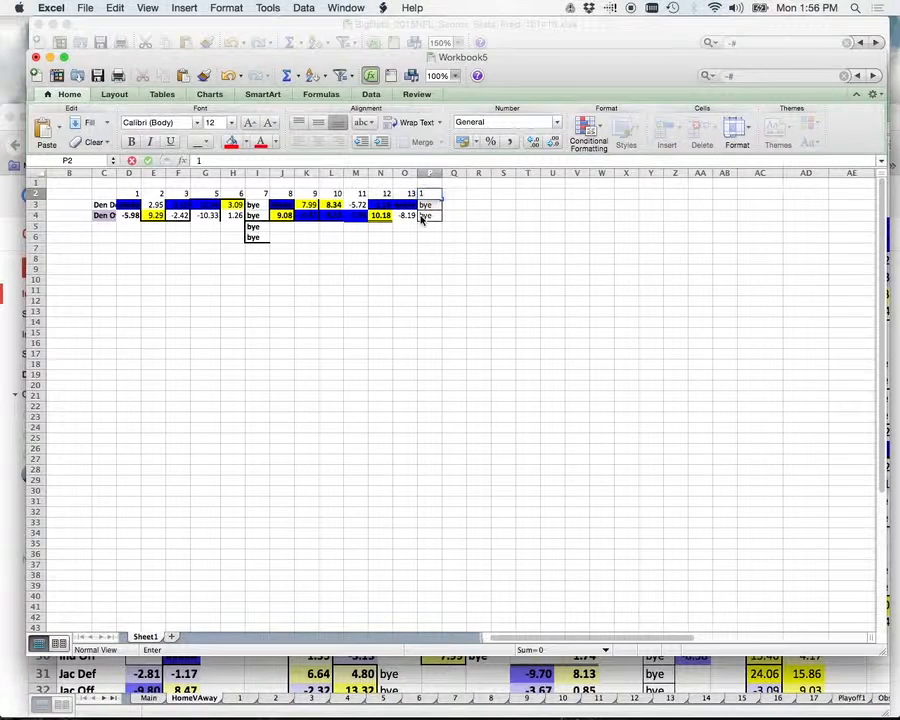
type("4")
left_click(430, 215)
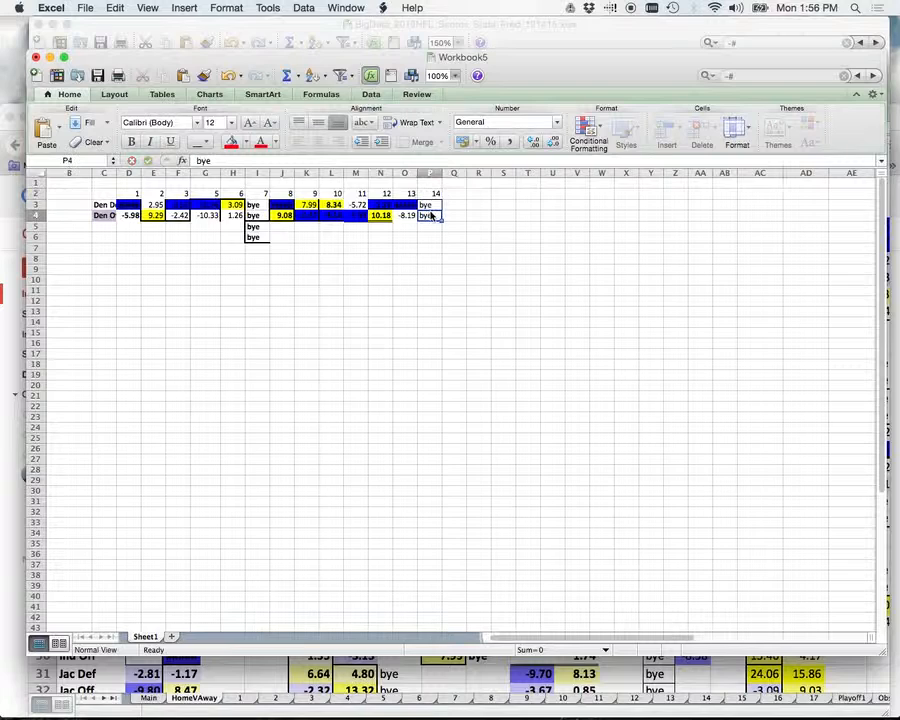
left_click(430, 205)
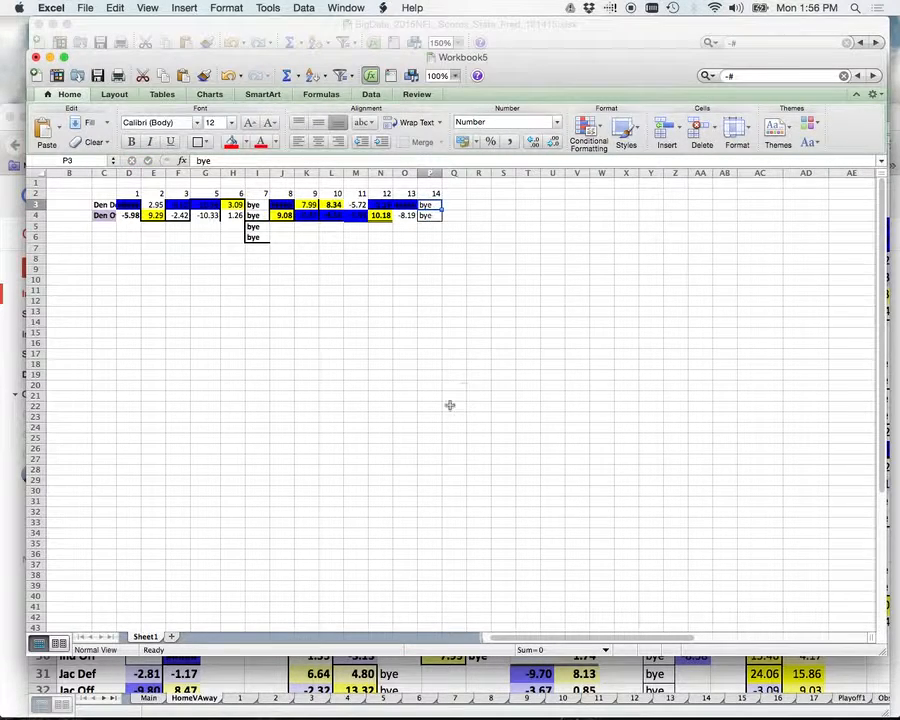
Switch to the BigData_2015NFL_Scores_Stats_Pred_121415.xlsx workbook and open its week 14 sheet
left_click(16, 658)
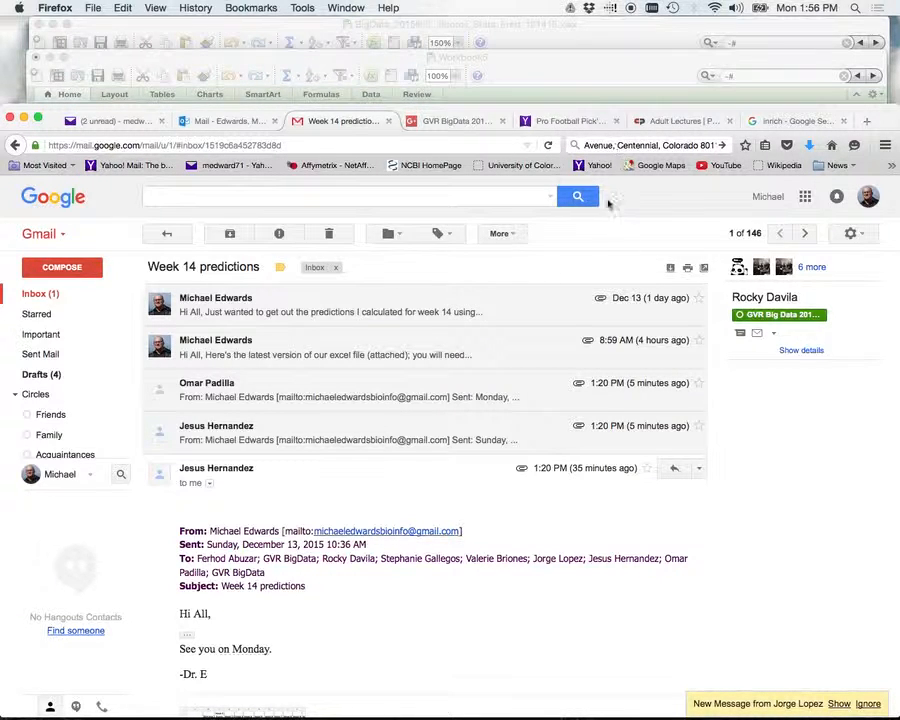
left_click(534, 36)
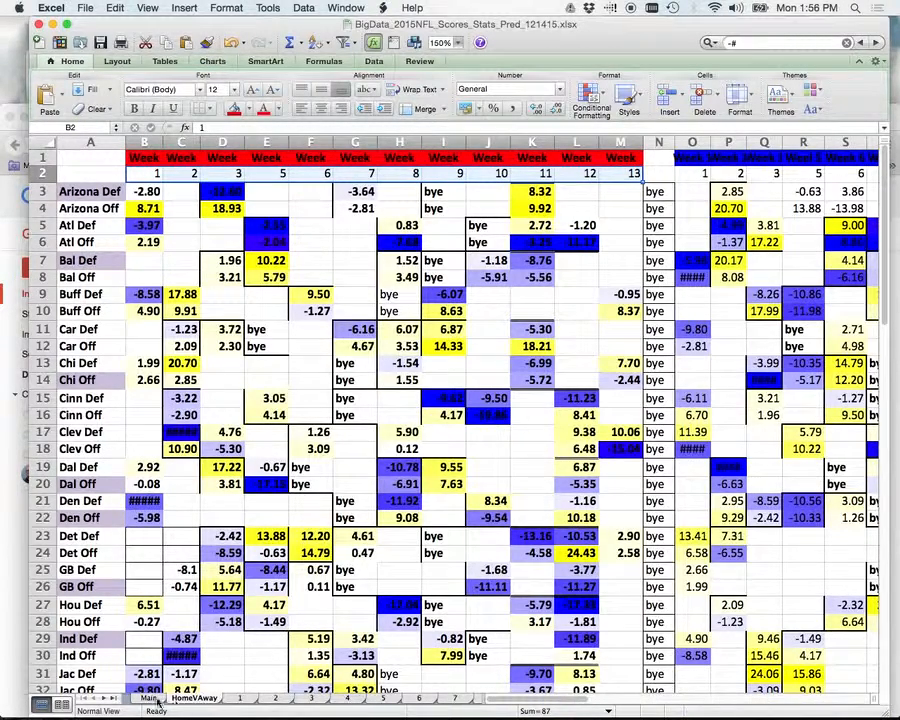
left_click(107, 700)
left_click(107, 700)
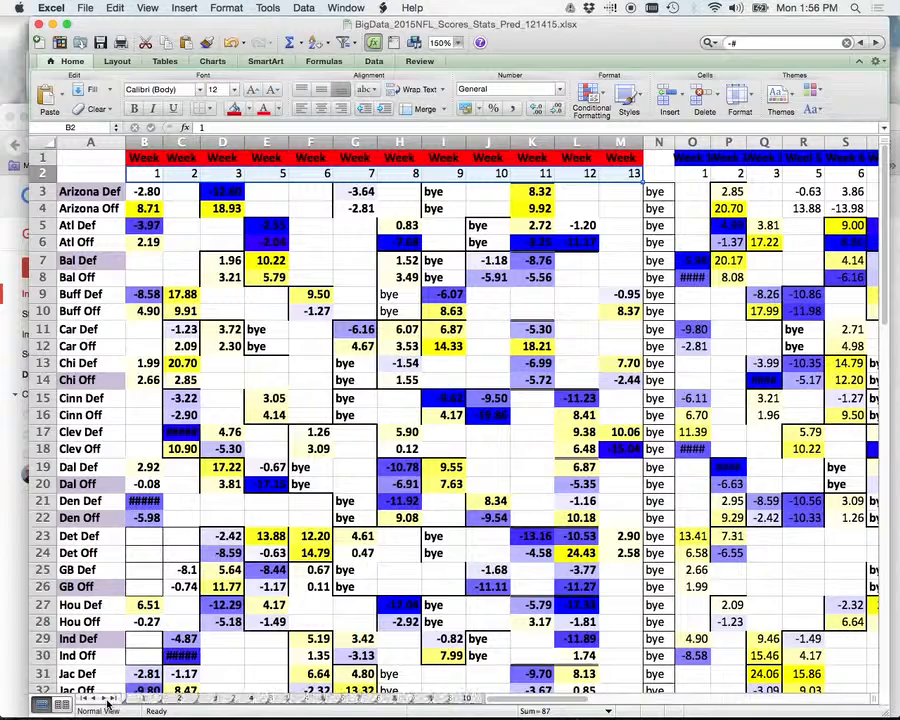
left_click(107, 700)
left_click(107, 700)
left_click(107, 700)
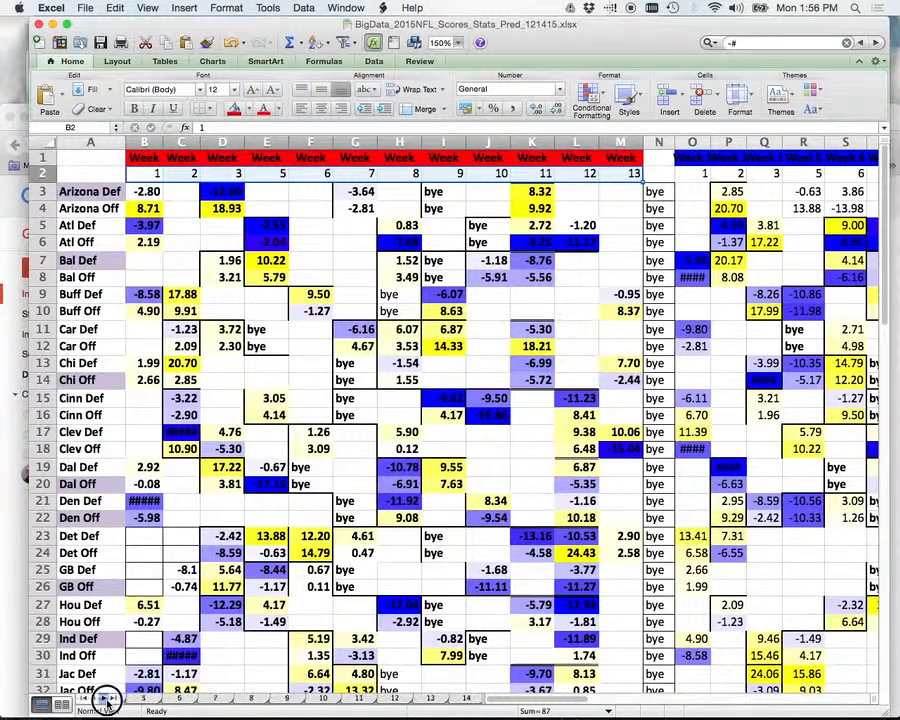
mouse_move(481, 686)
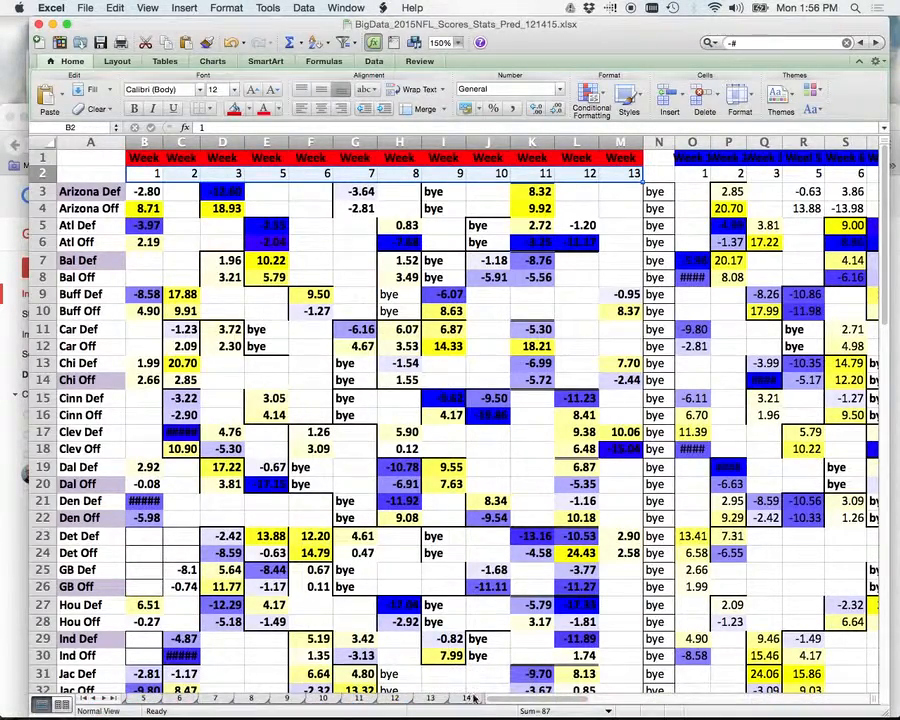
left_click(432, 697)
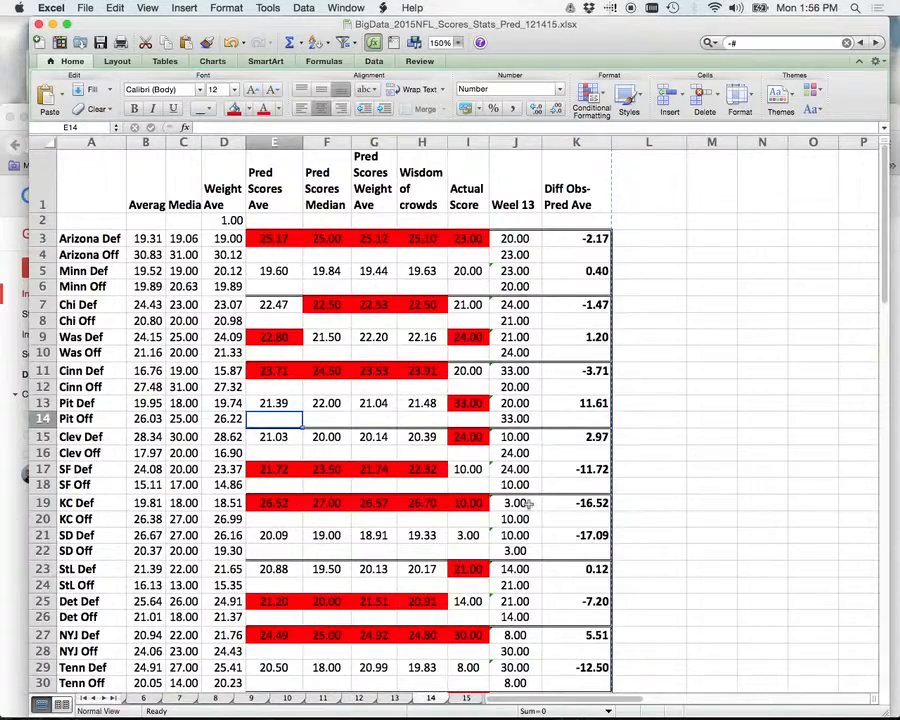
Examine the Diff Obs-Pred Ave column on the week 14 sheet and highlight the Denver and Oakland rows 51 to 54
scroll(527, 503, "down", 8)
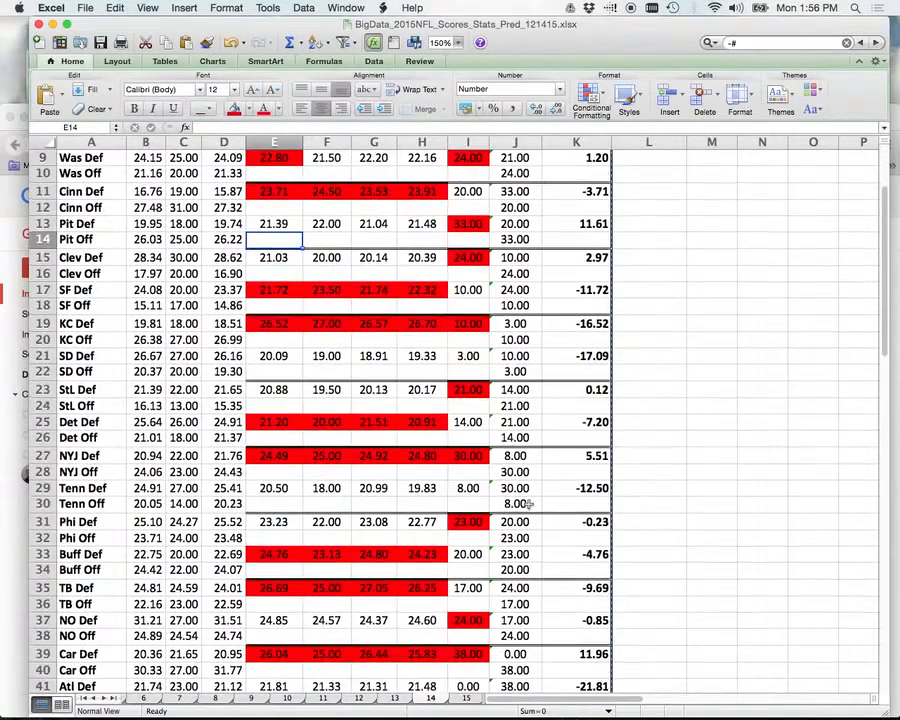
scroll(527, 503, "down", 2)
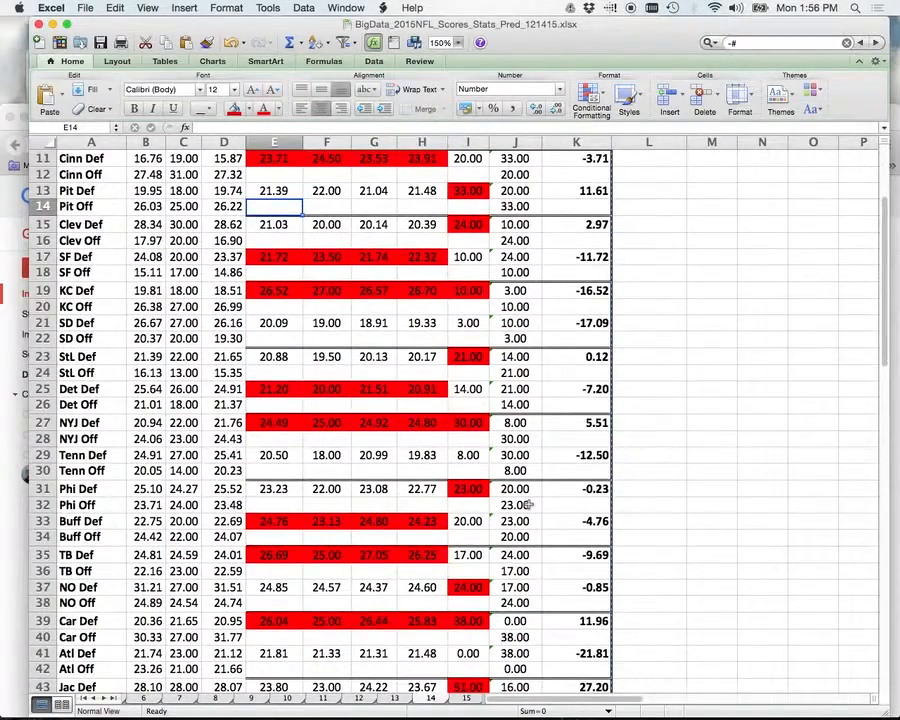
scroll(527, 503, "up", 4)
scroll(527, 503, "up", 3)
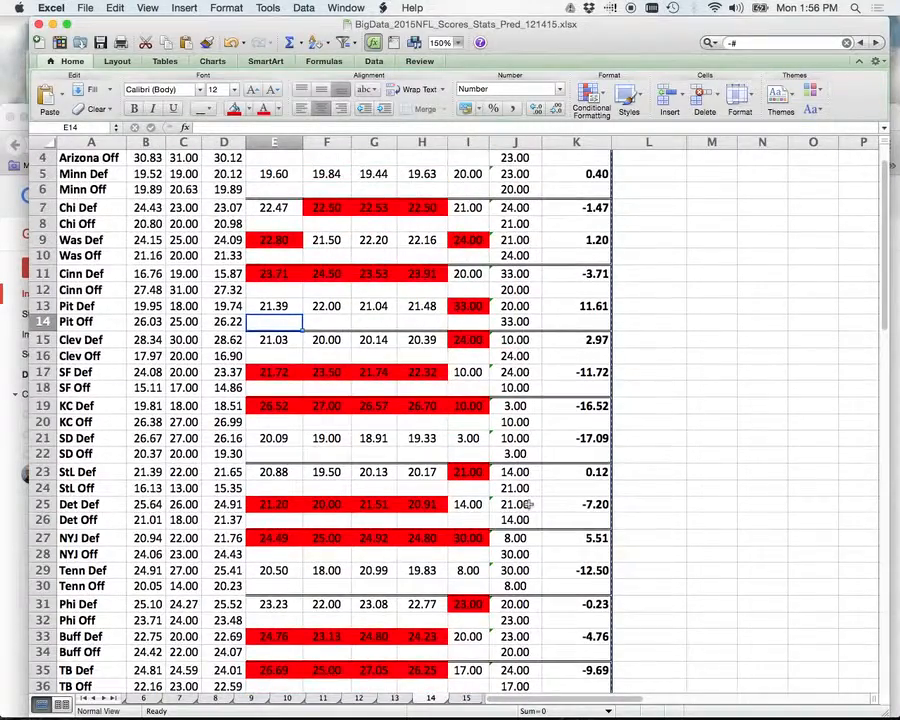
mouse_move(300, 20)
left_mouse_down()
mouse_move(450, 100)
mouse_move(358, 6)
mouse_move(300, 6)
left_mouse_up()
scroll(578, 240, "up", 2)
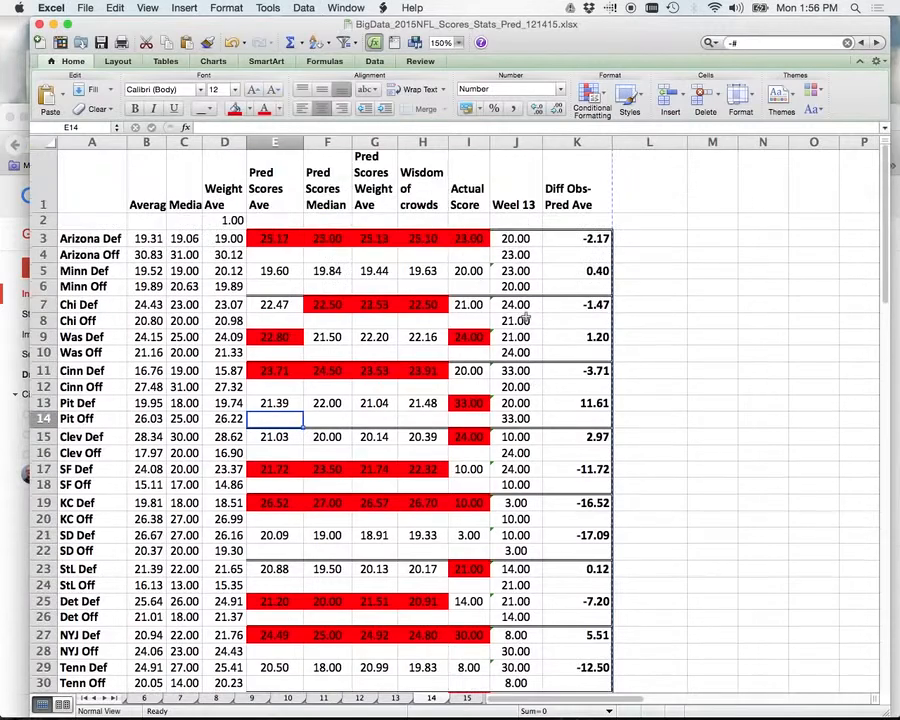
left_click(591, 143)
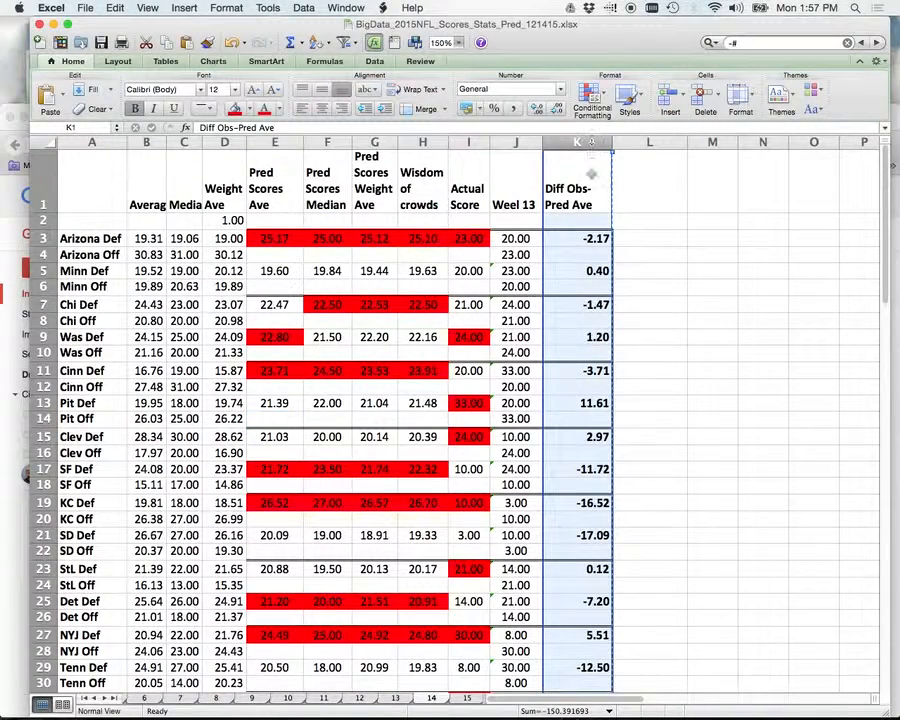
scroll(570, 200, "down", 3)
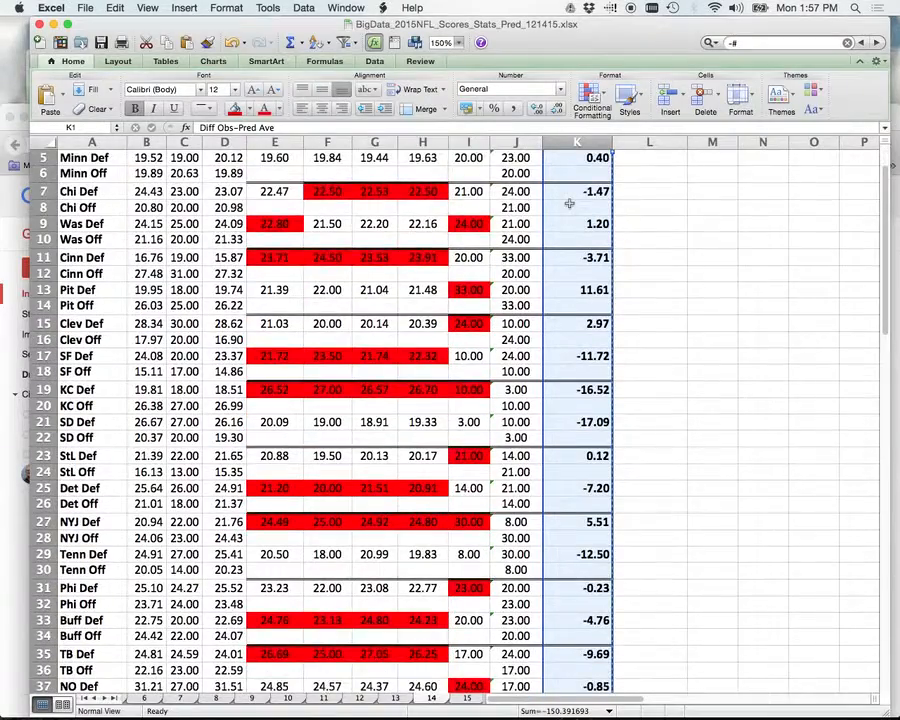
scroll(569, 204, "down", 4)
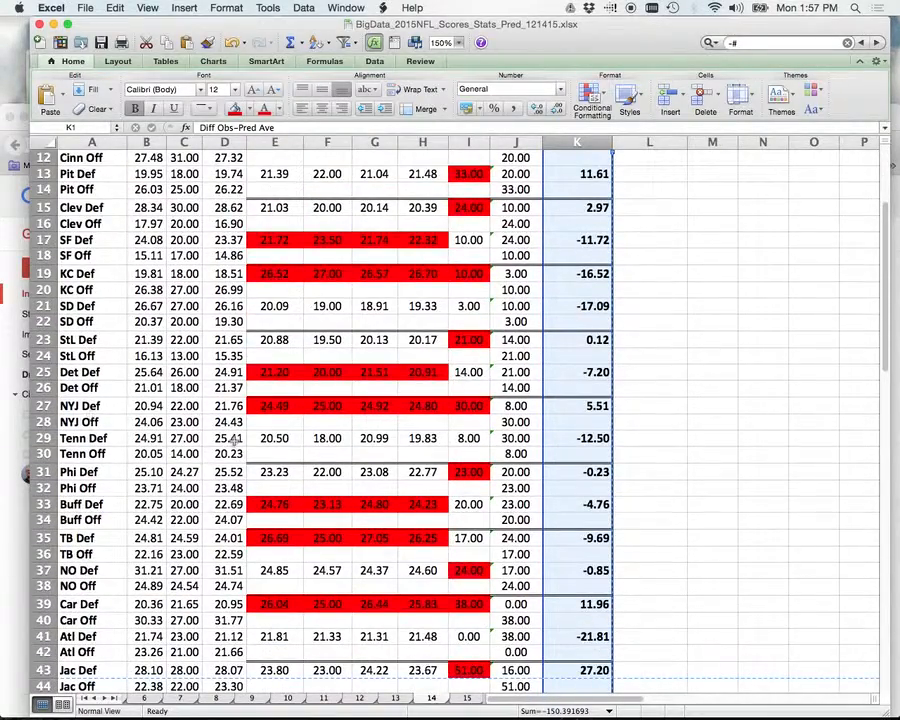
scroll(340, 390, "down", 6)
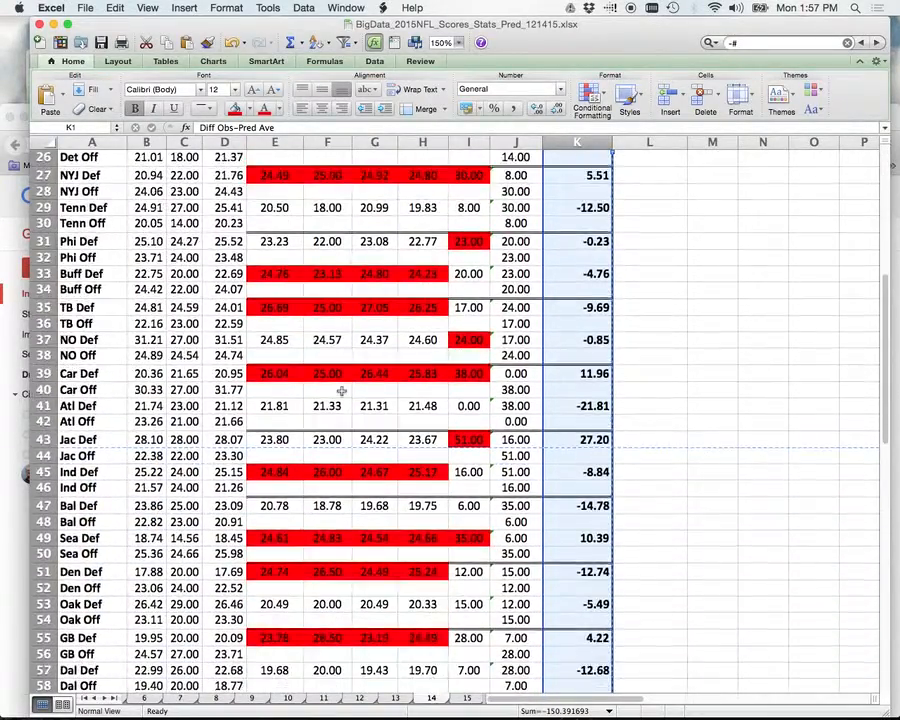
left_click_drag(44, 572, 44, 620)
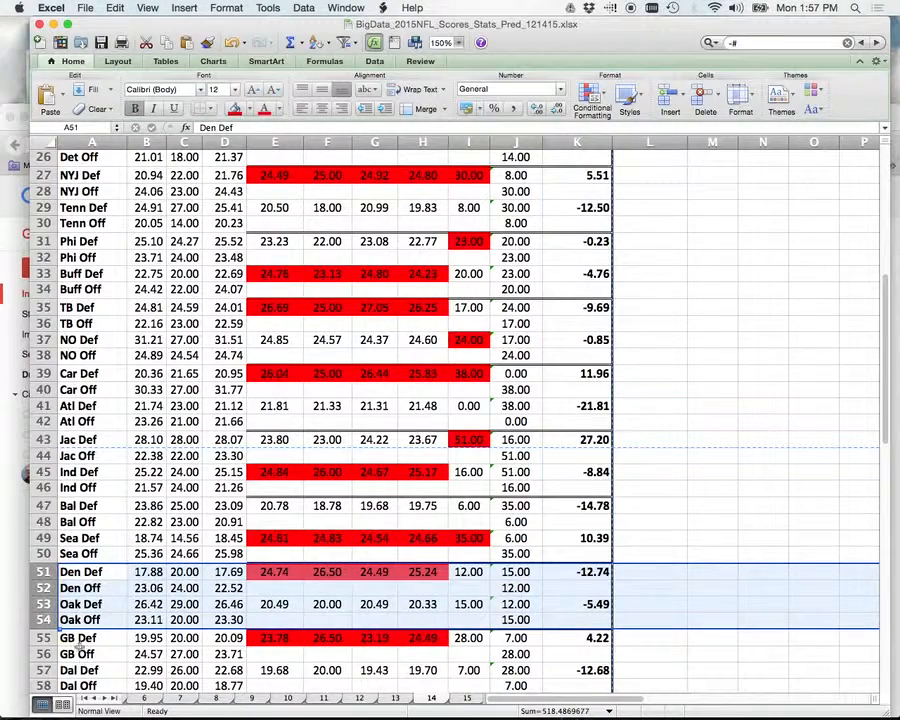
scroll(76, 647, "down", 3)
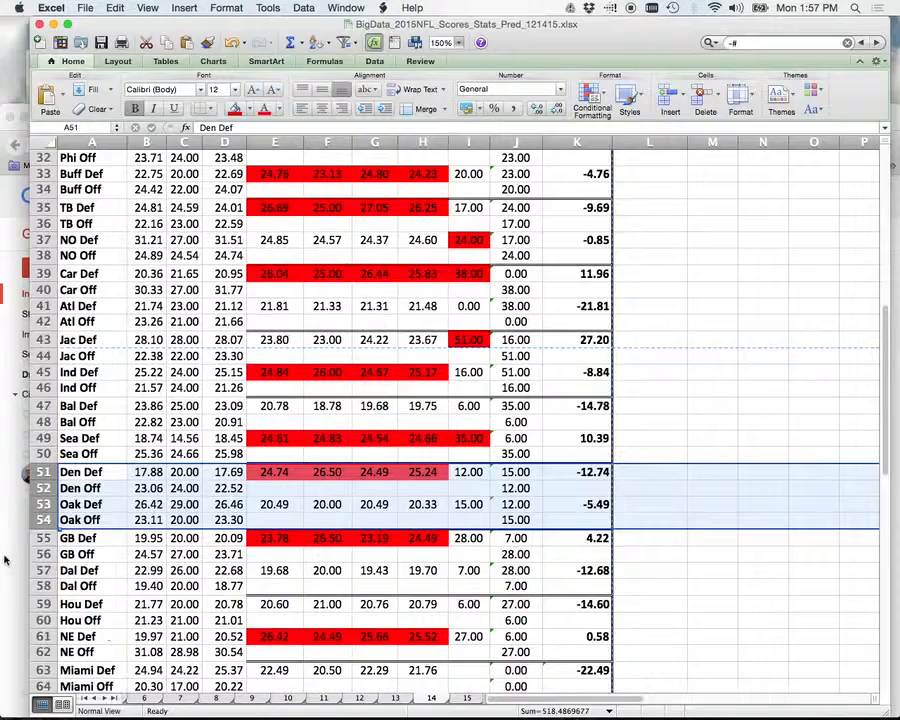
Move the stats workbook window lower on the screen, return to the new workbook, and widen column C to fit the Denver labels
left_click(4, 560)
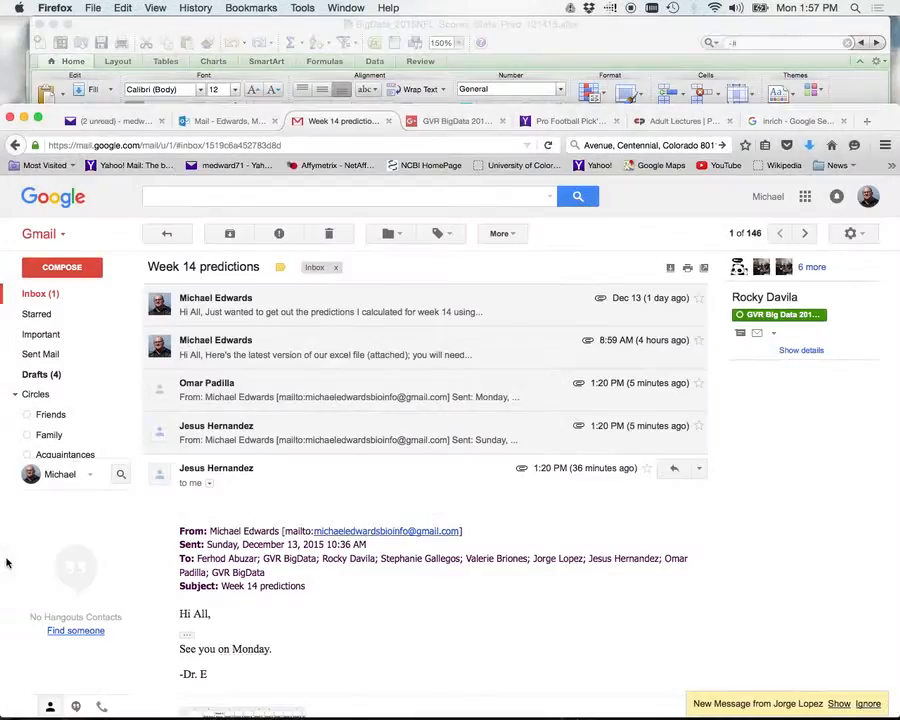
left_click(540, 30)
left_click_drag(540, 30, 522, 168)
left_click(543, 67)
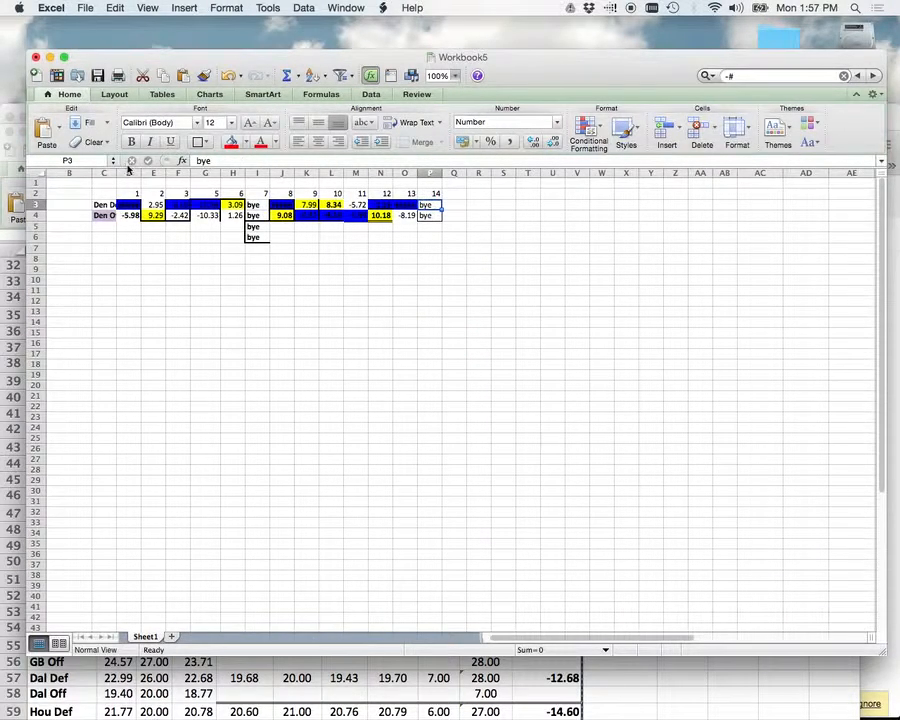
left_click_drag(118, 172, 137, 172)
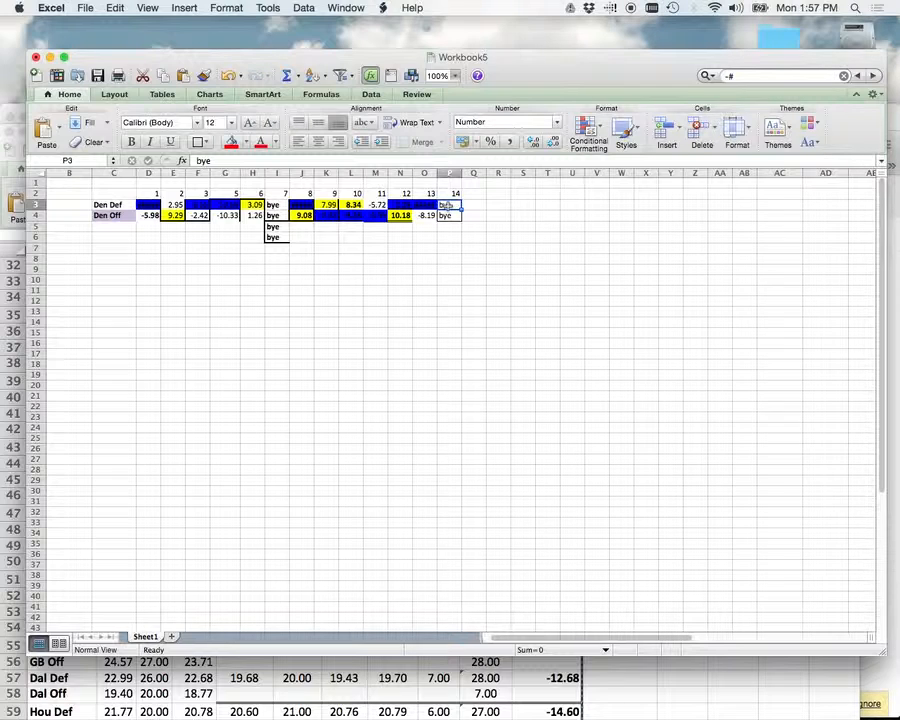
Check the Denver game's differences in the stats workbook and set the week 14 Den Def value in P3 to -5.49
left_click(187, 678)
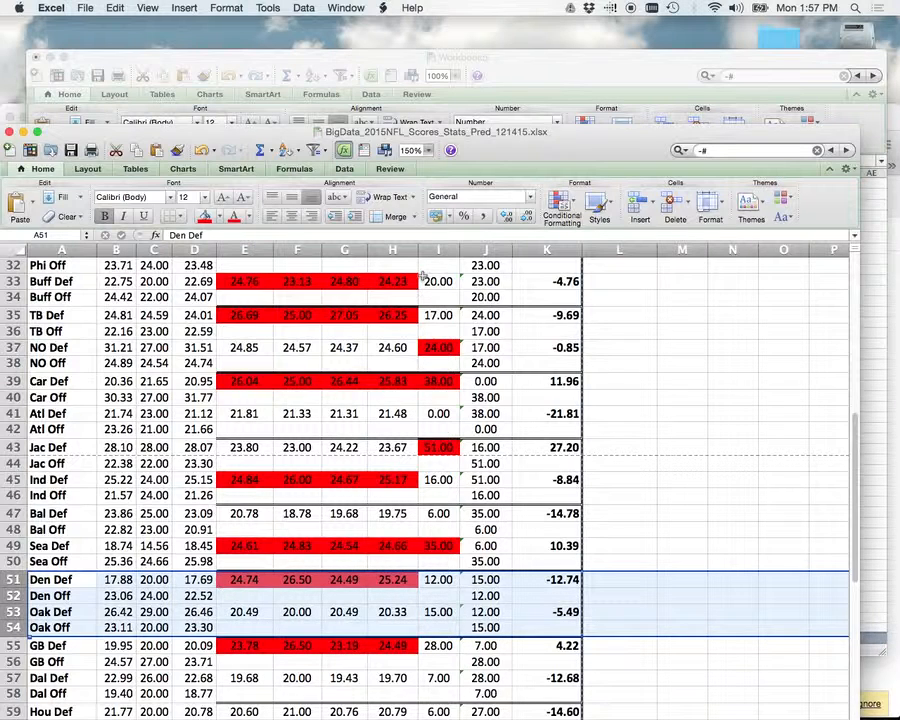
left_click(561, 70)
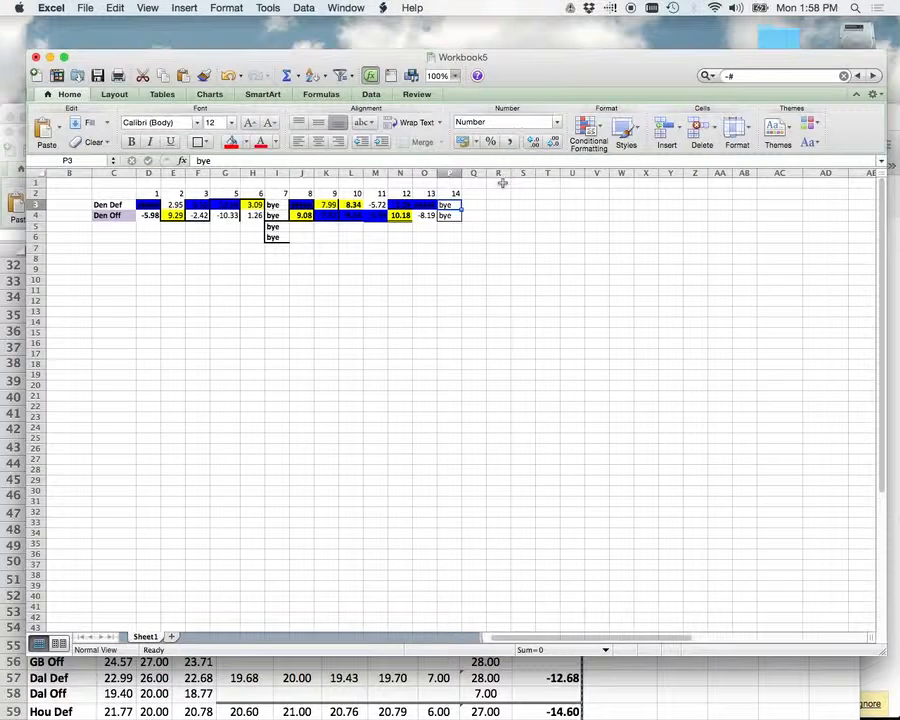
type("-")
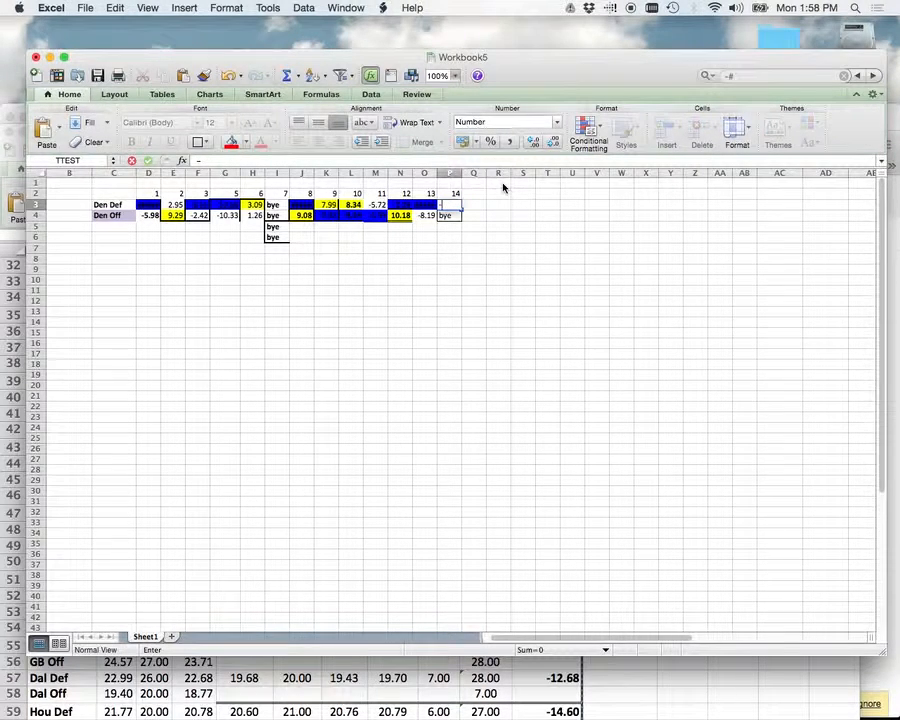
type("5.49+")
left_click(476, 302)
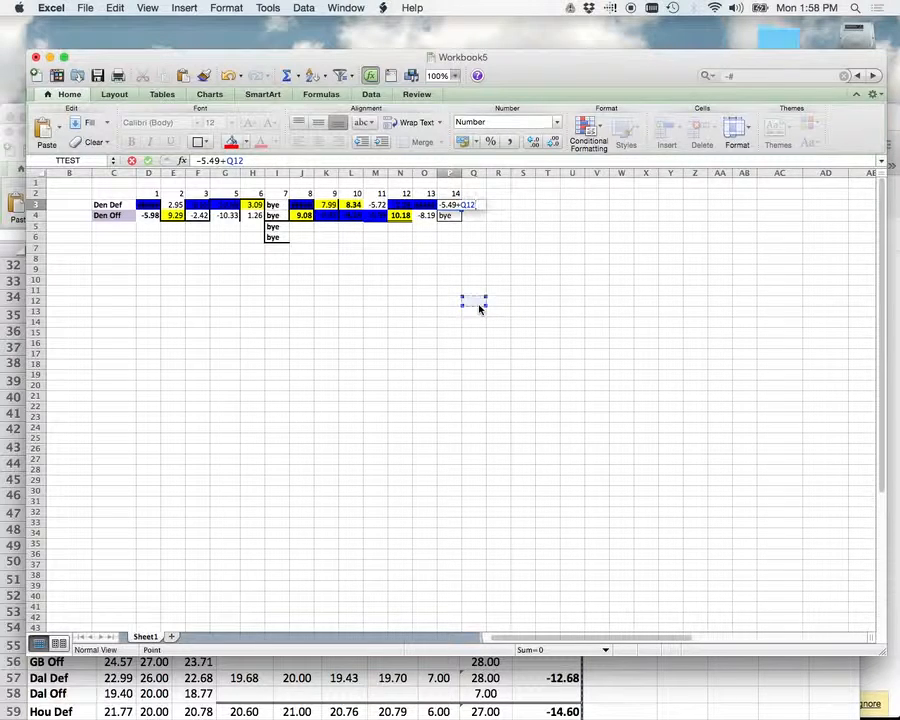
left_click(243, 158)
key("BackSpace")
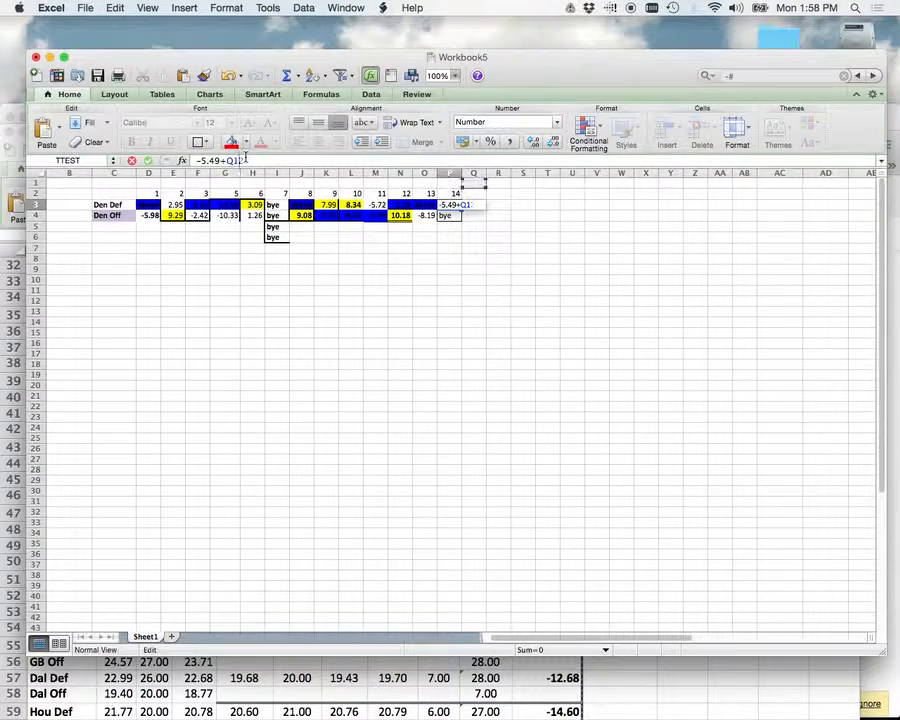
key("BackSpace")
key("BackSpace")
key("BackSpace")
key("Return")
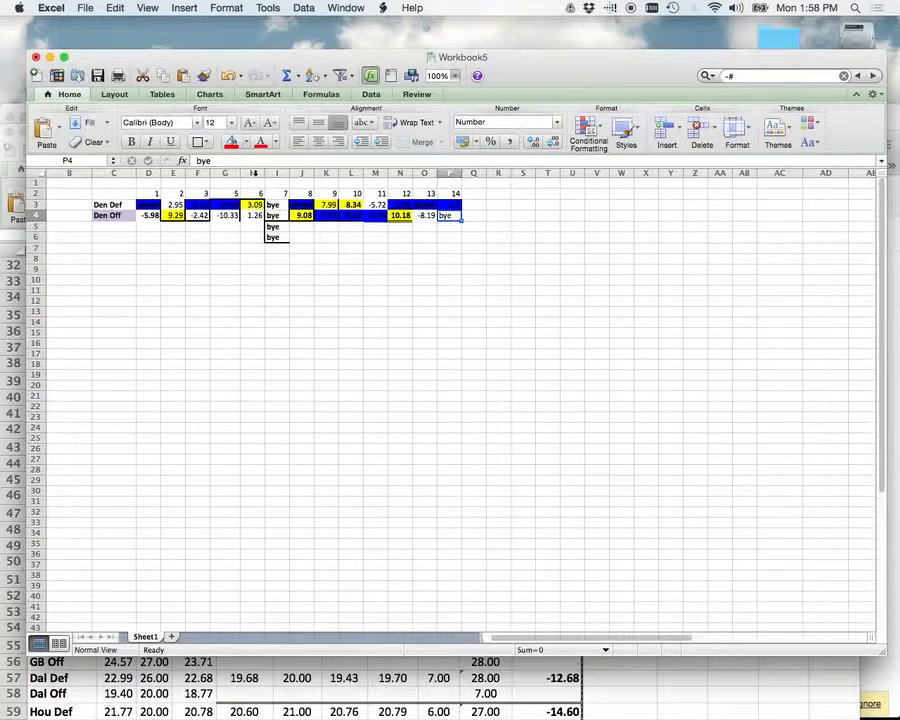
Replace the bye entry for Den Off in week 14, cell P4, with -12.74
left_click(219, 157)
key("BackSpace")
key("BackSpace")
key("BackSpace")
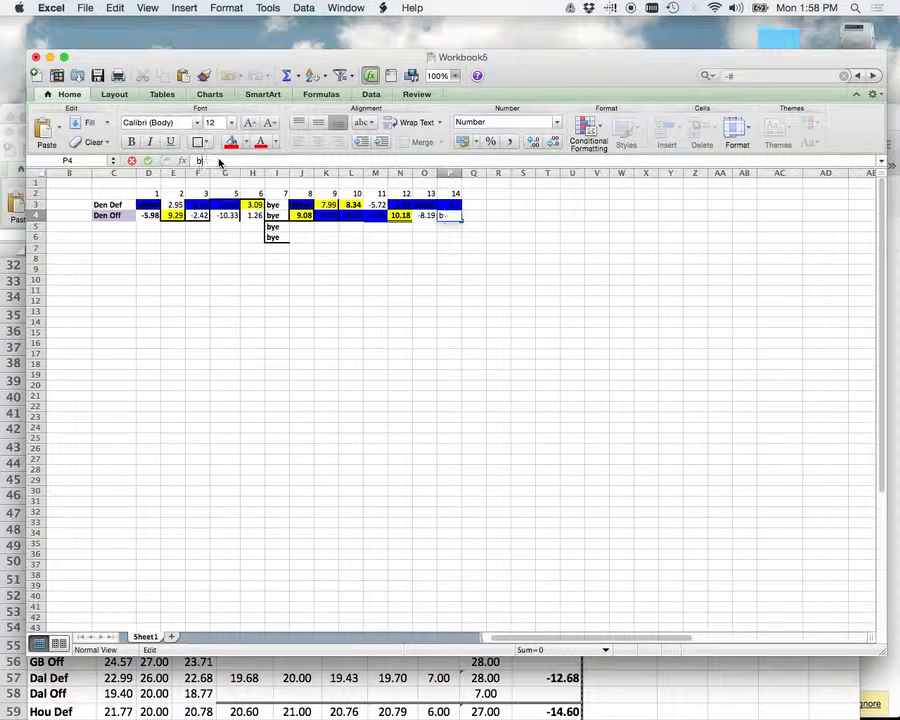
type("-12")
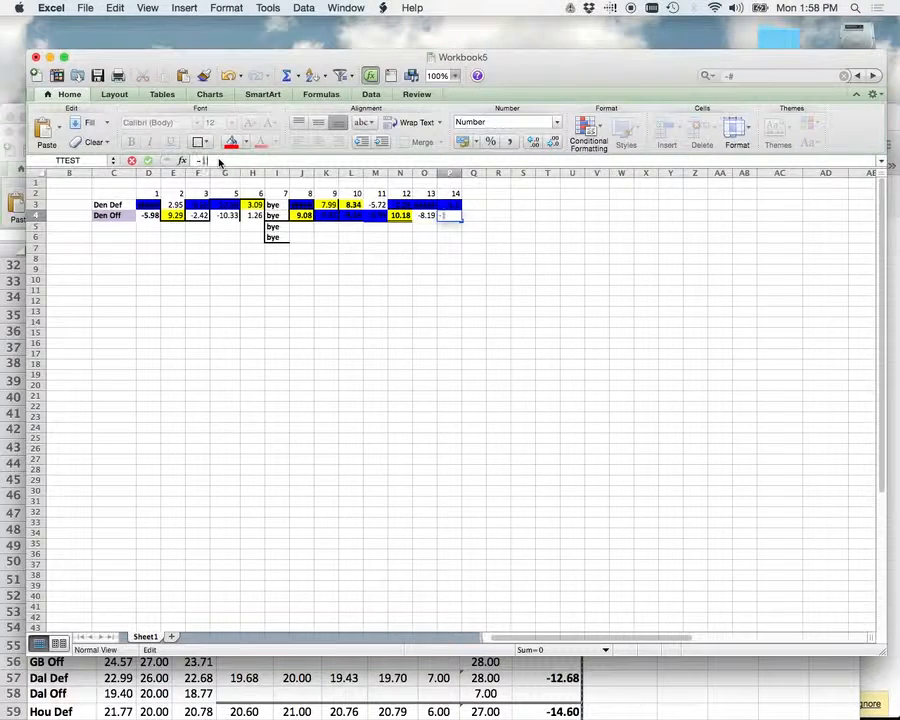
type(".4")
type("74")
key("Return")
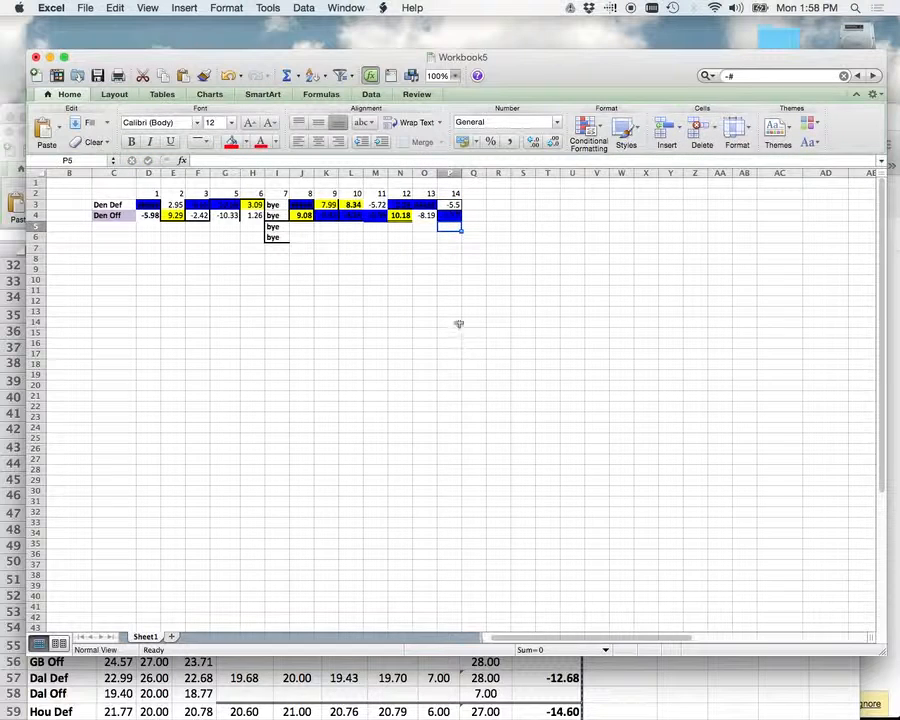
Highlight the Den Off row and the Den Def row in turn to examine their values across the weeks
left_click(446, 257)
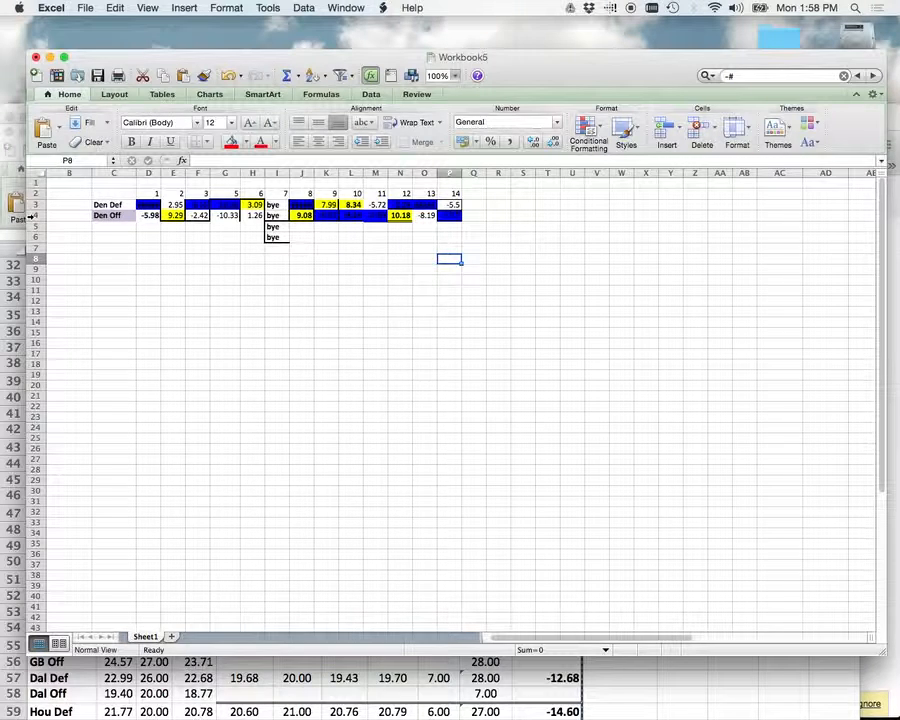
left_click(30, 215)
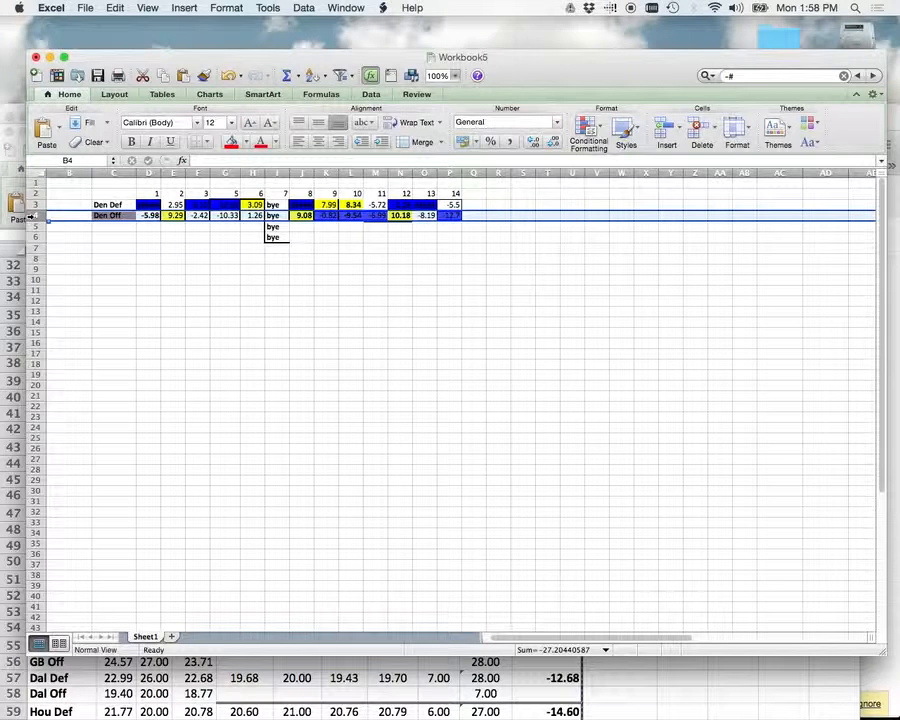
left_click(33, 204)
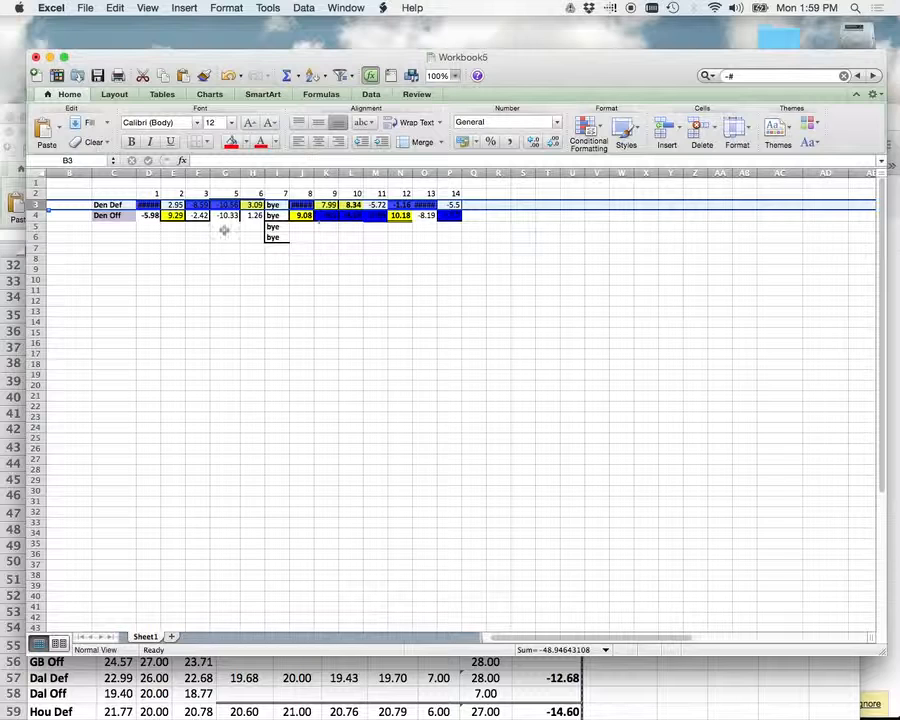
left_click(276, 290)
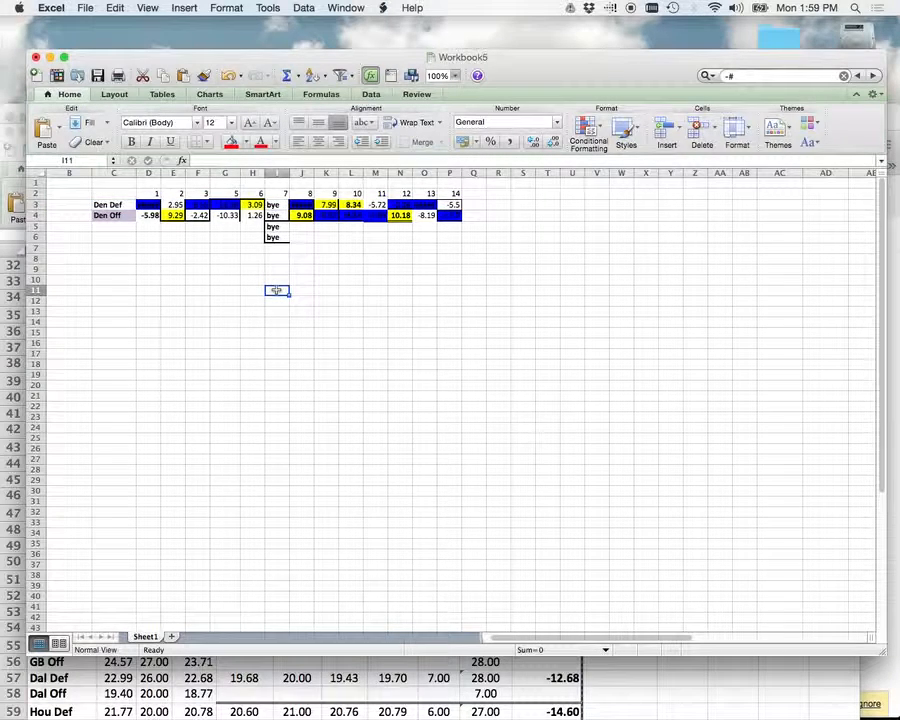